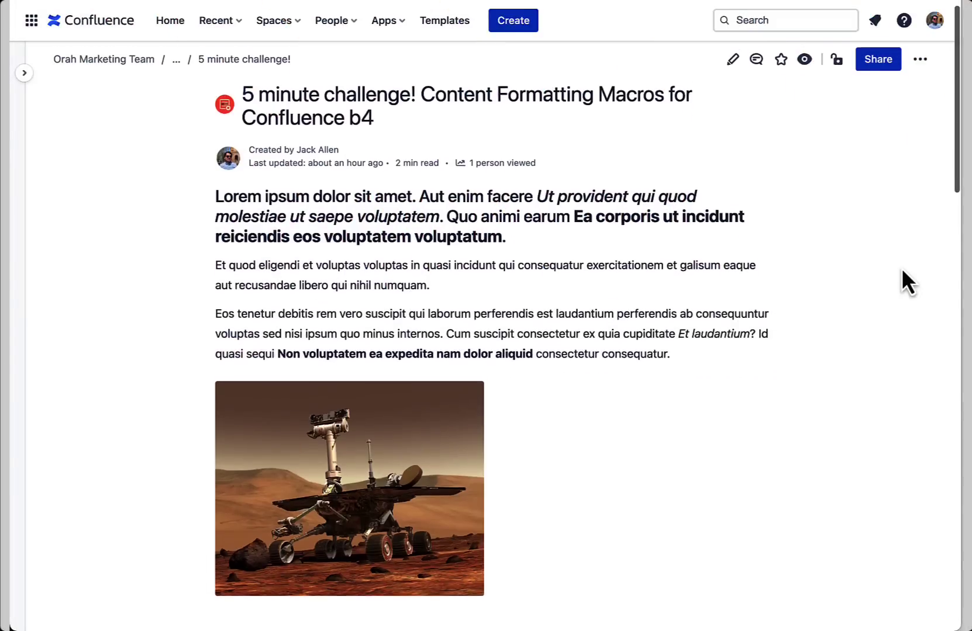
Scroll down through the finished example page to review its macros and layout.
scroll(901, 268, down, 3)
scroll(902, 270, down, 7)
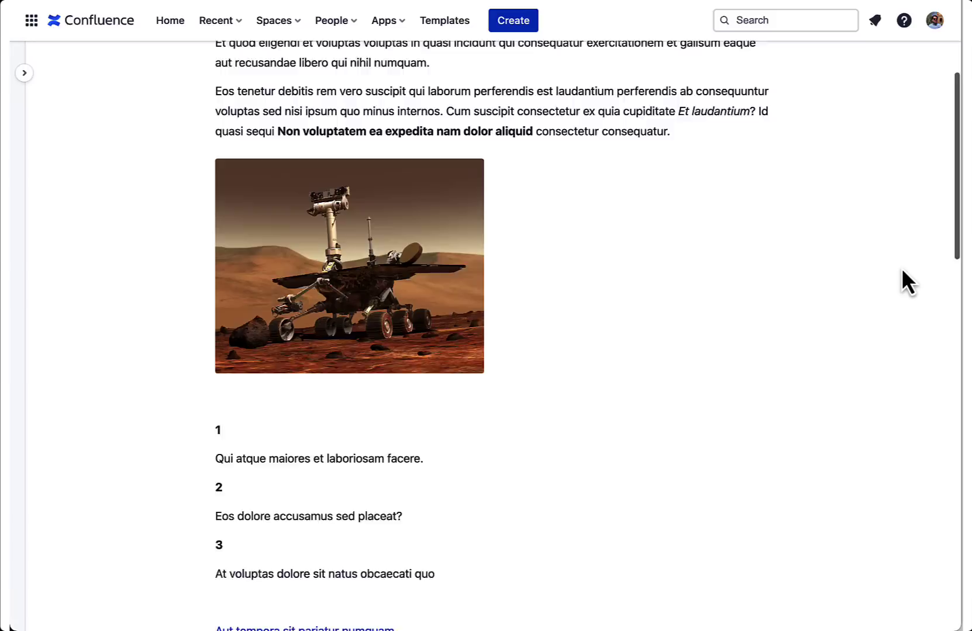
scroll(901, 268, down, 13)
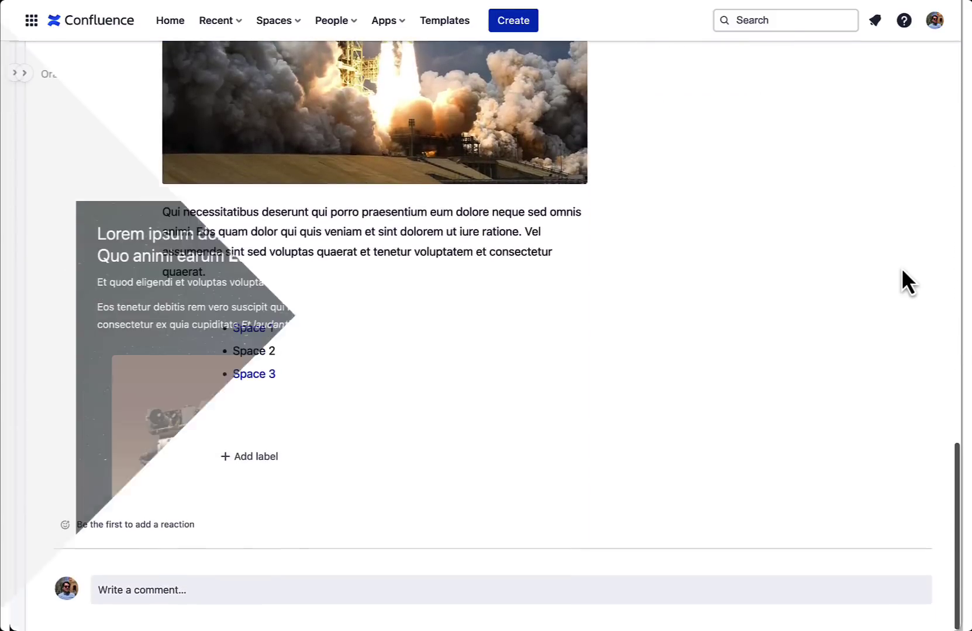
scroll(809, 141, down, 4)
scroll(809, 141, down, 18)
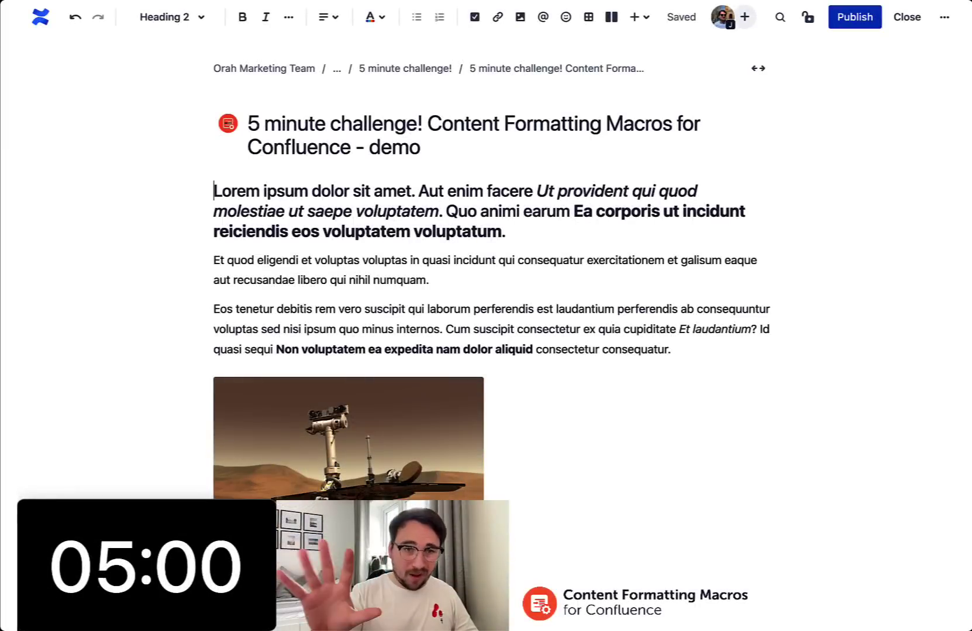
Insert a Background macro above the opening heading using the cfm4c-1.jpg image.
key(Return)
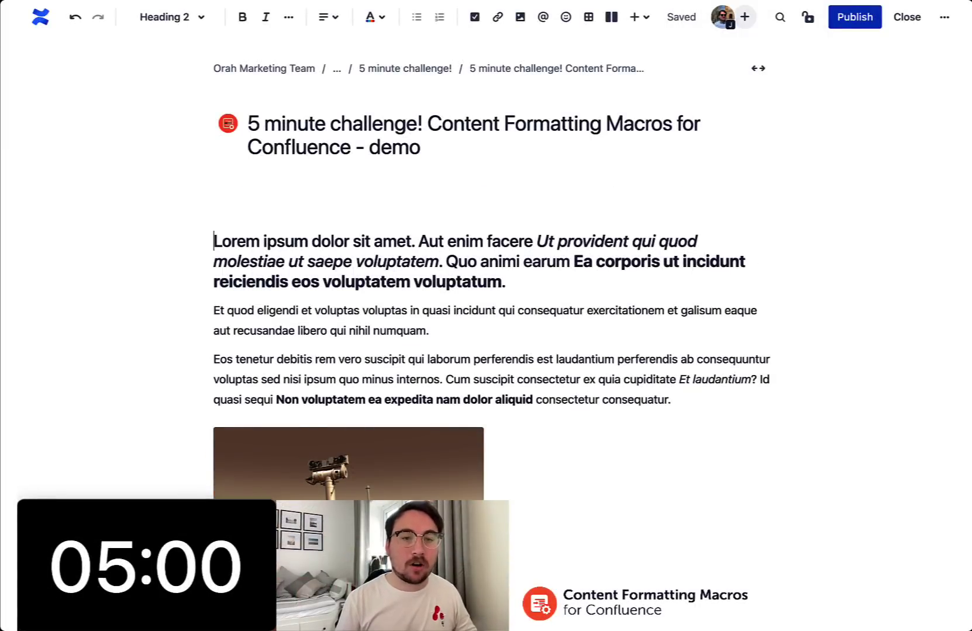
key(Up)
text(/ba)
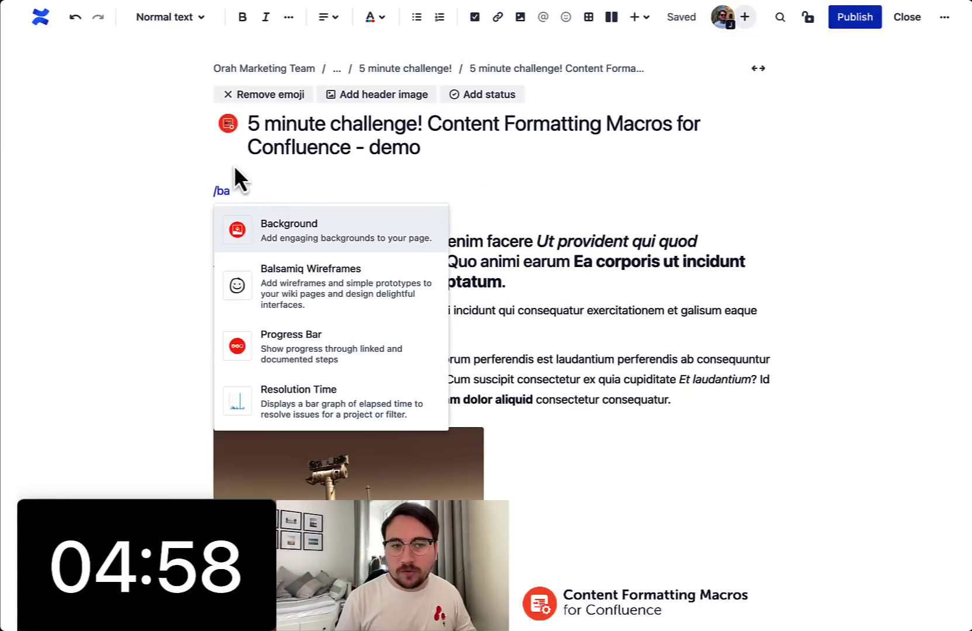
key(BackSpace)
key(BackSpace)
key(BackSpace)
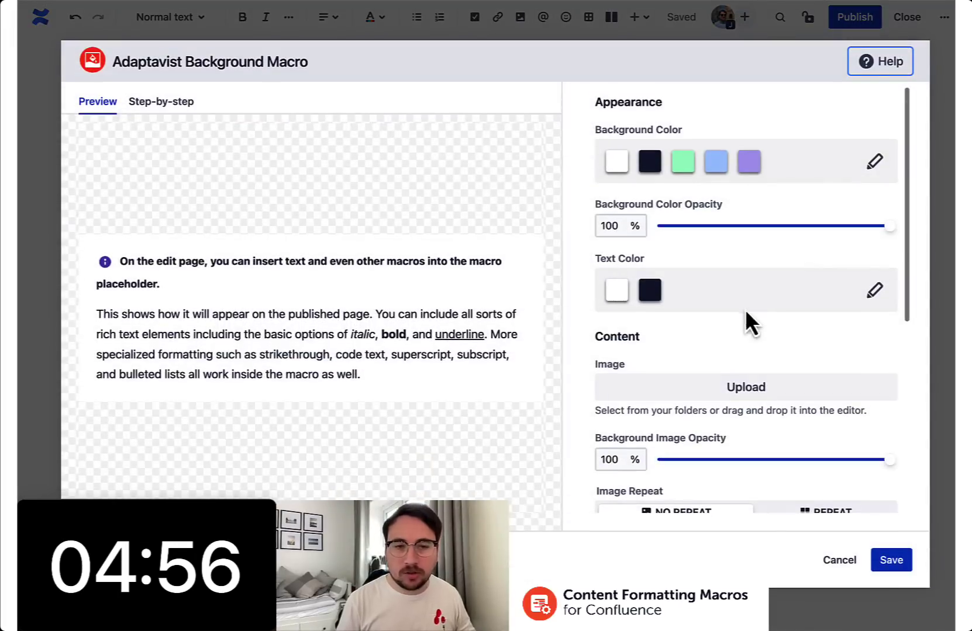
click(752, 401)
click(433, 202)
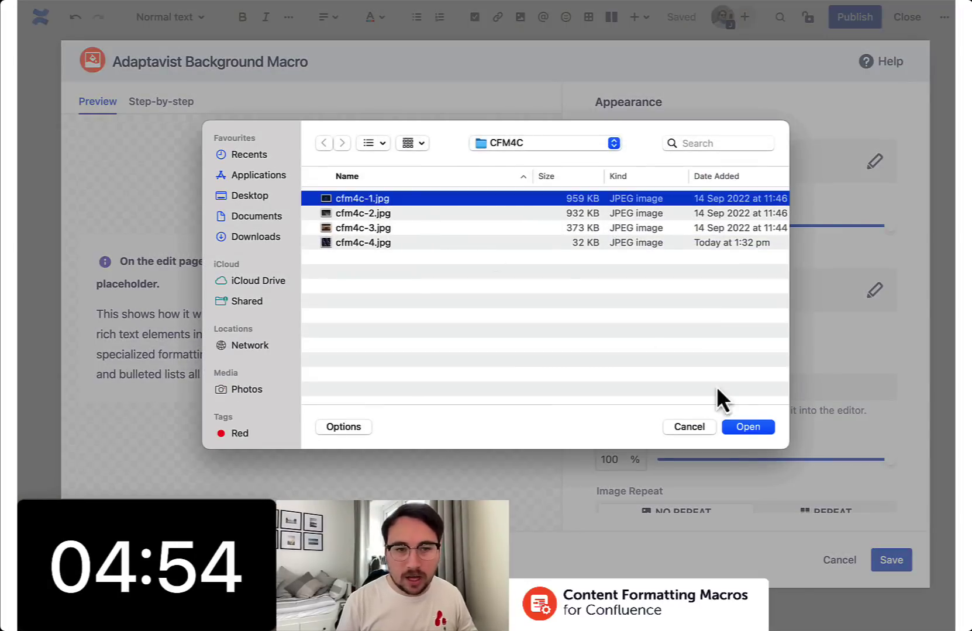
click(752, 427)
Give the background white text, a top-left anchored, repeating image resized to fit.
click(615, 291)
scroll(675, 333, down, 5)
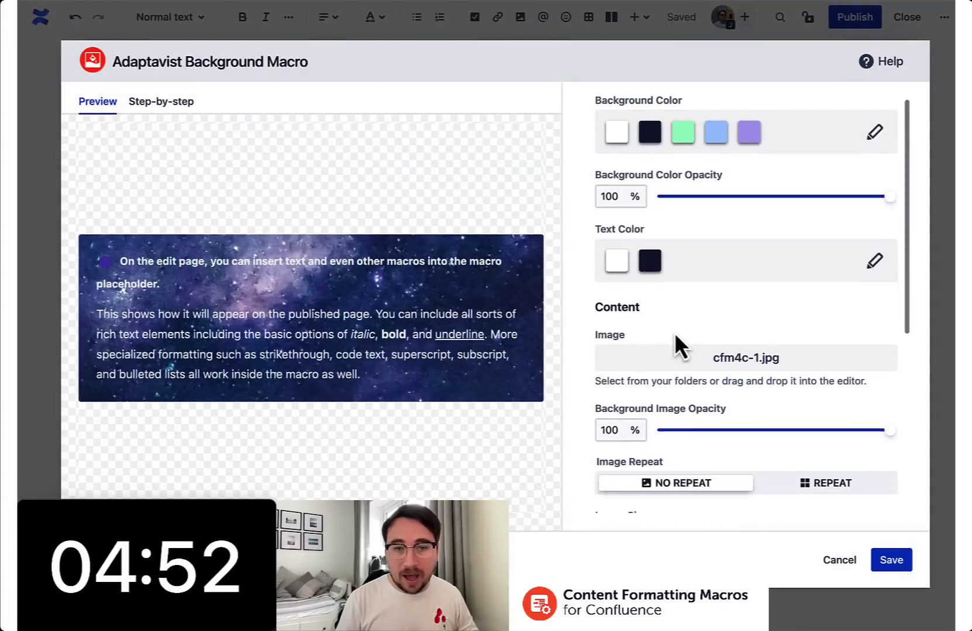
click(694, 392)
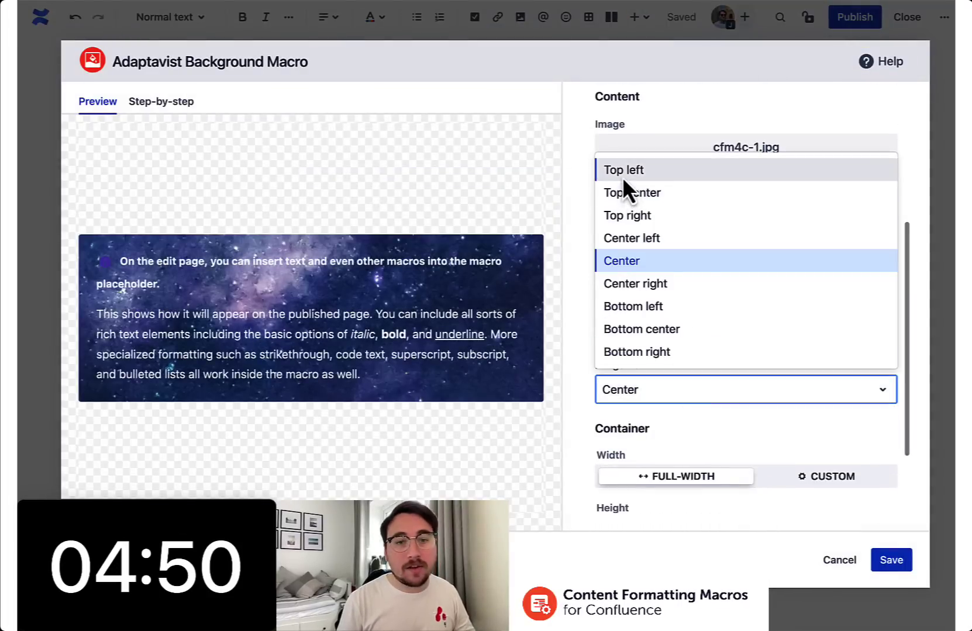
click(621, 172)
click(805, 279)
click(692, 391)
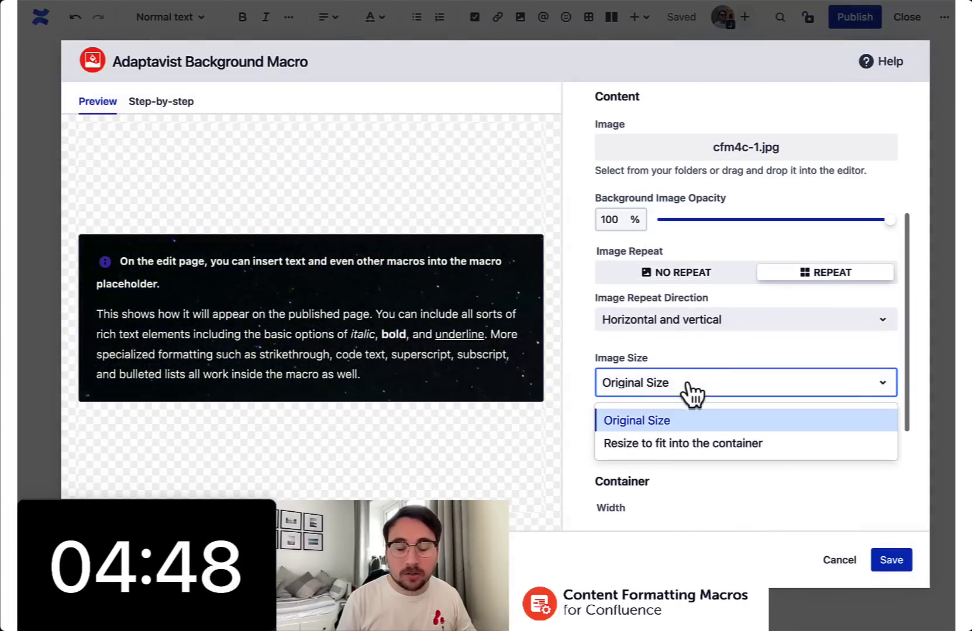
click(690, 443)
scroll(701, 399, down, 5)
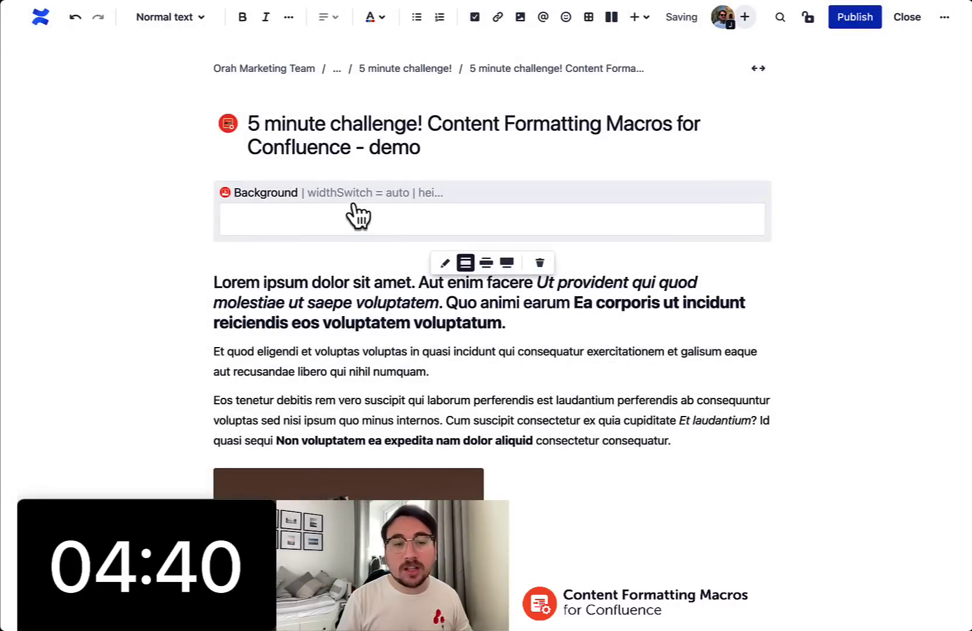
Paste a Background block below the numbered list and set its image to Original Size.
scroll(510, 375, down, 10)
scroll(316, 329, up, 3)
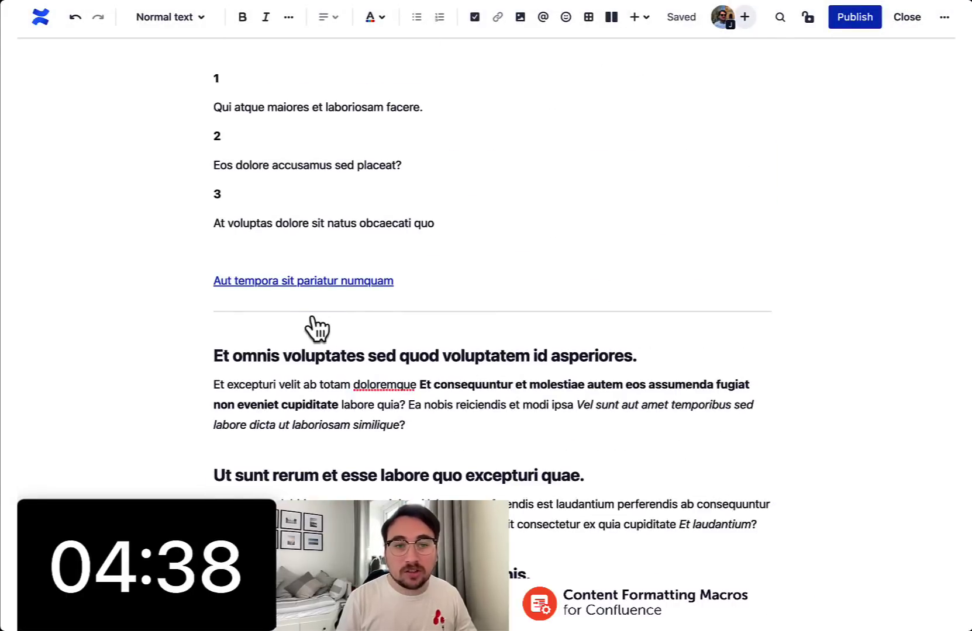
click(249, 257)
key(ctrl+v)
click(434, 287)
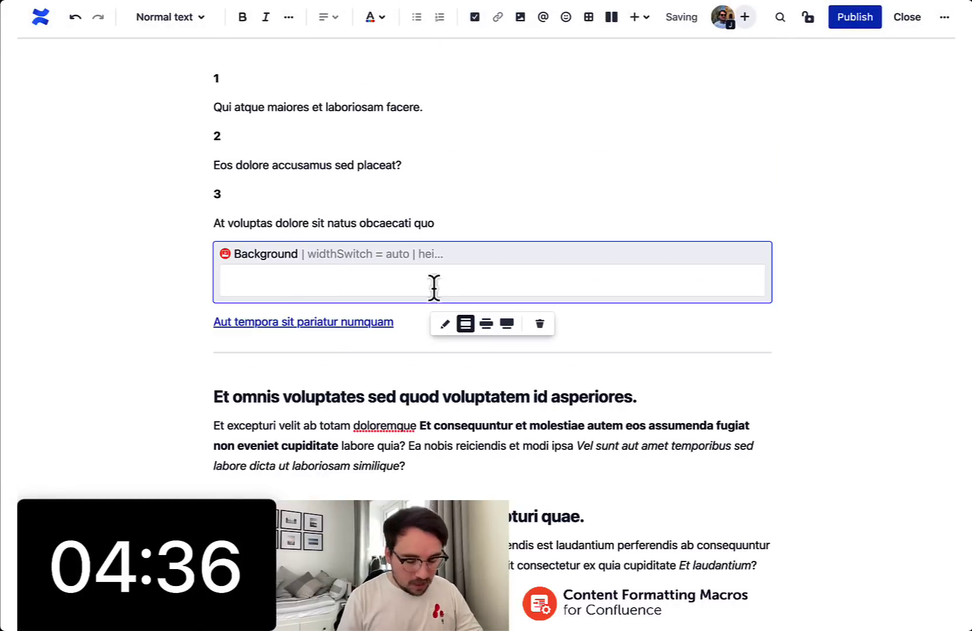
click(444, 325)
scroll(744, 375, down, 5)
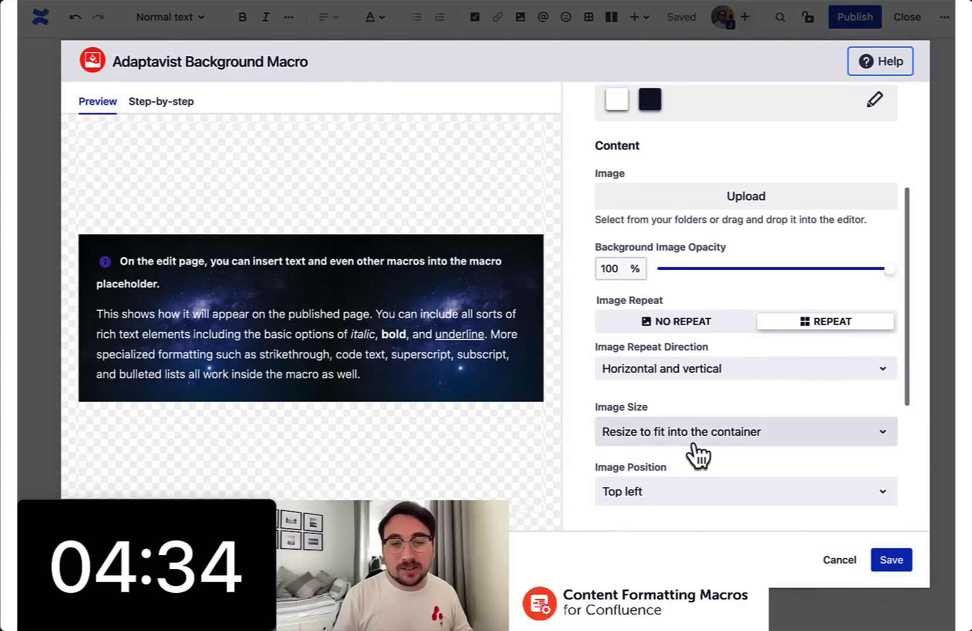
click(679, 456)
click(671, 467)
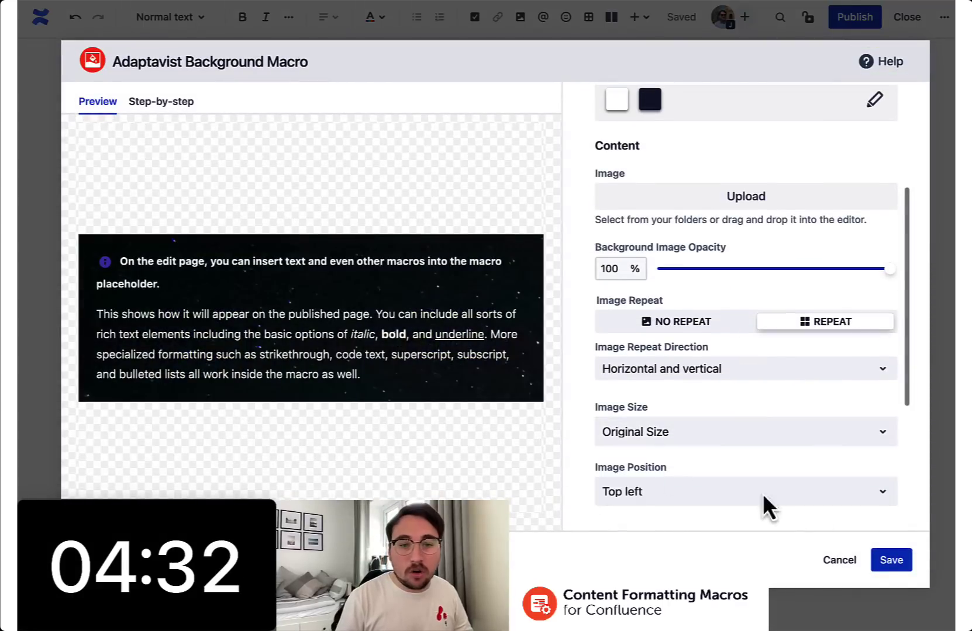
click(891, 560)
Cut the 'Aut tempora' link line and place the cursor inside the new Background block.
drag(403, 324, 186, 323)
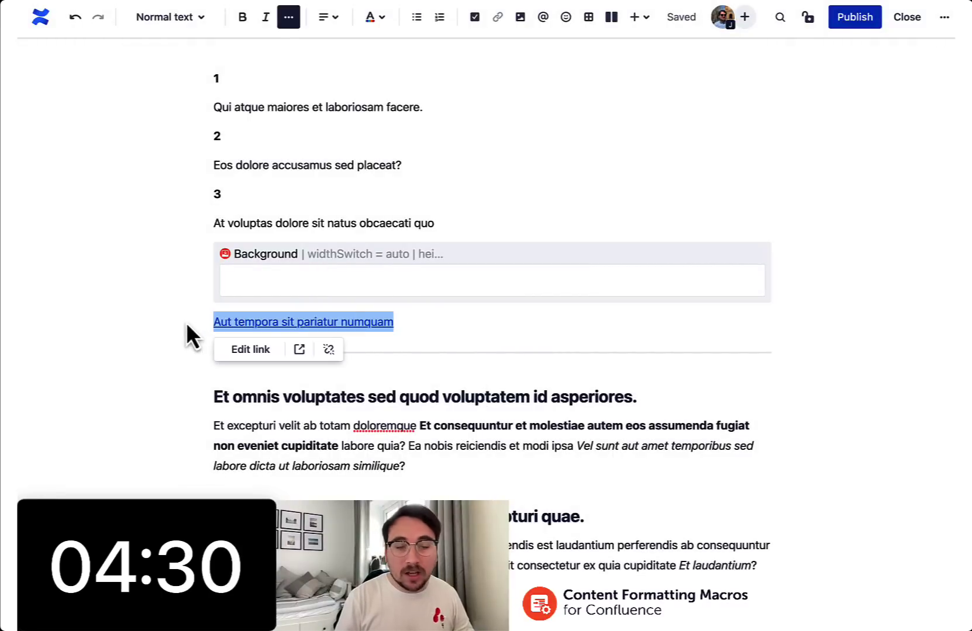
key(super+x)
click(289, 272)
Insert a Button labelled with the pasted link text, with destination #.
text(/but)
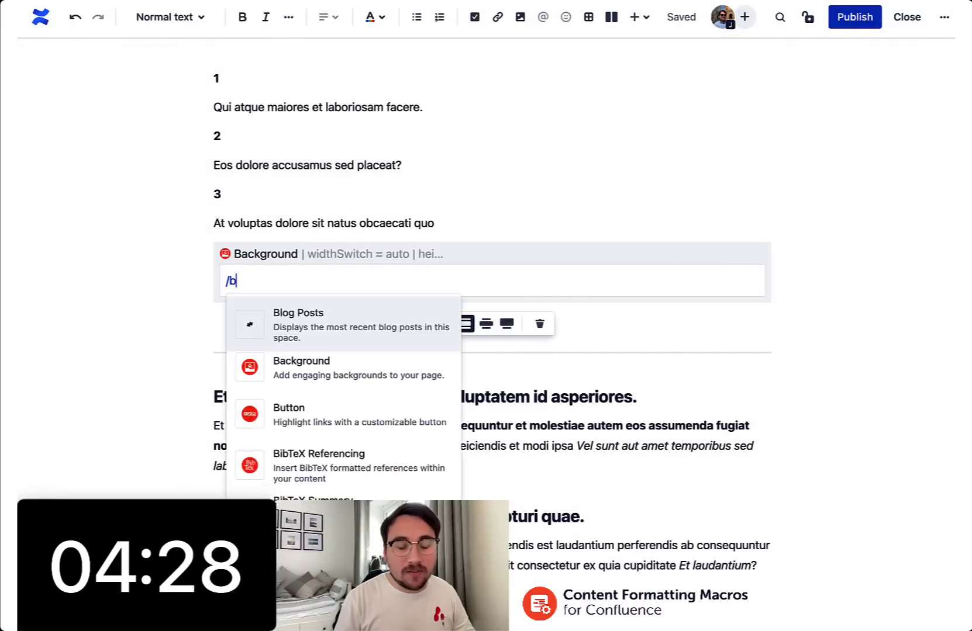
click(345, 320)
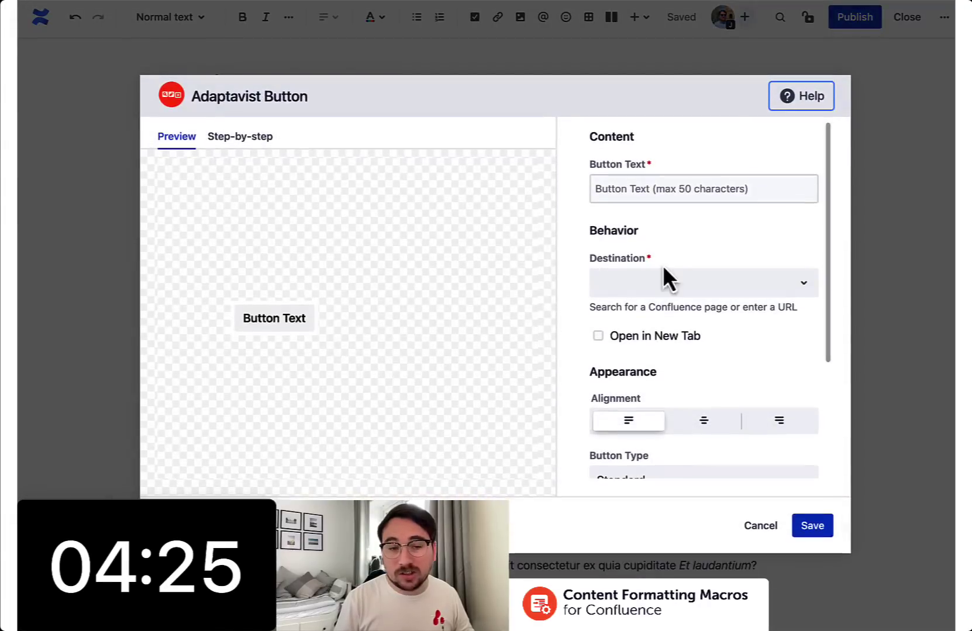
click(627, 189)
key(super+v)
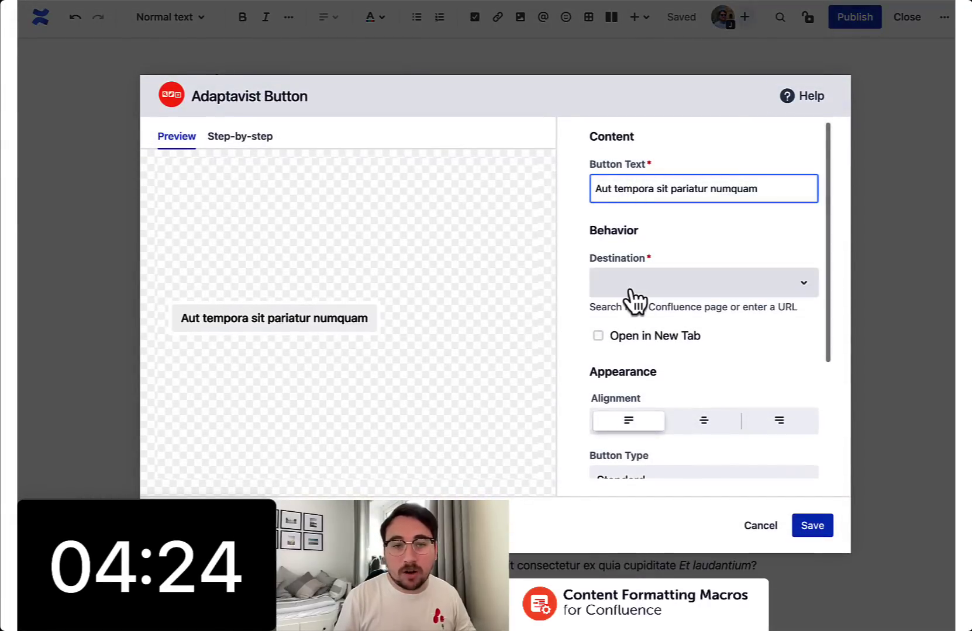
click(633, 291)
text(#)
click(646, 316)
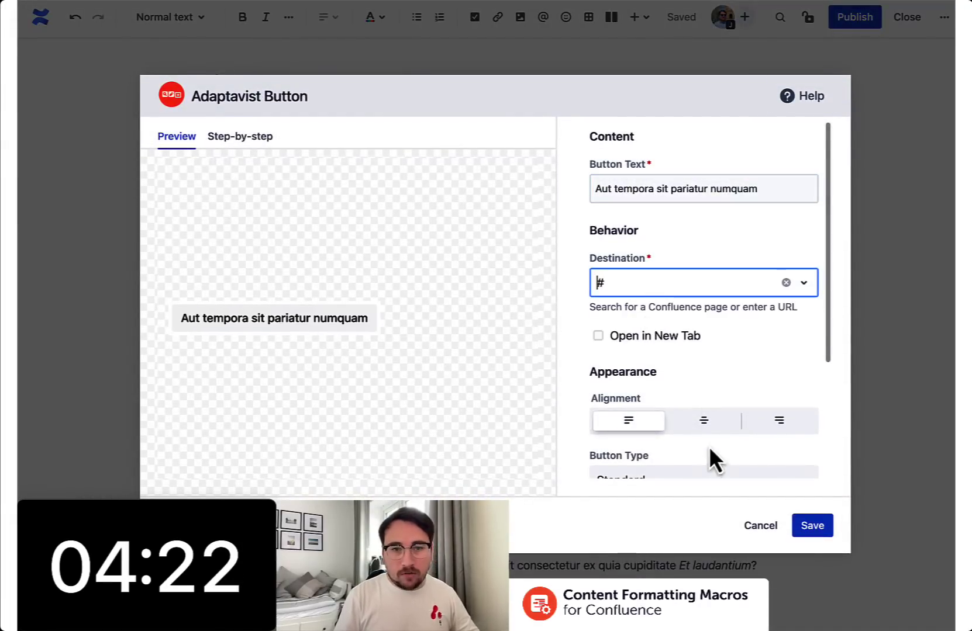
Center the button, give it the Approve check icon, and save it.
click(702, 420)
scroll(684, 403, down, 3)
click(650, 443)
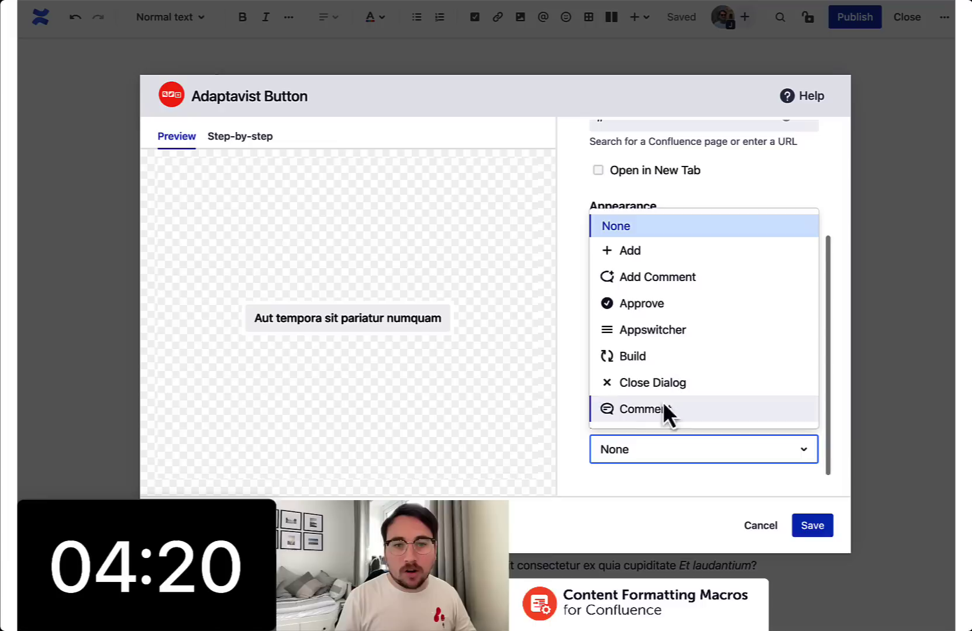
click(640, 308)
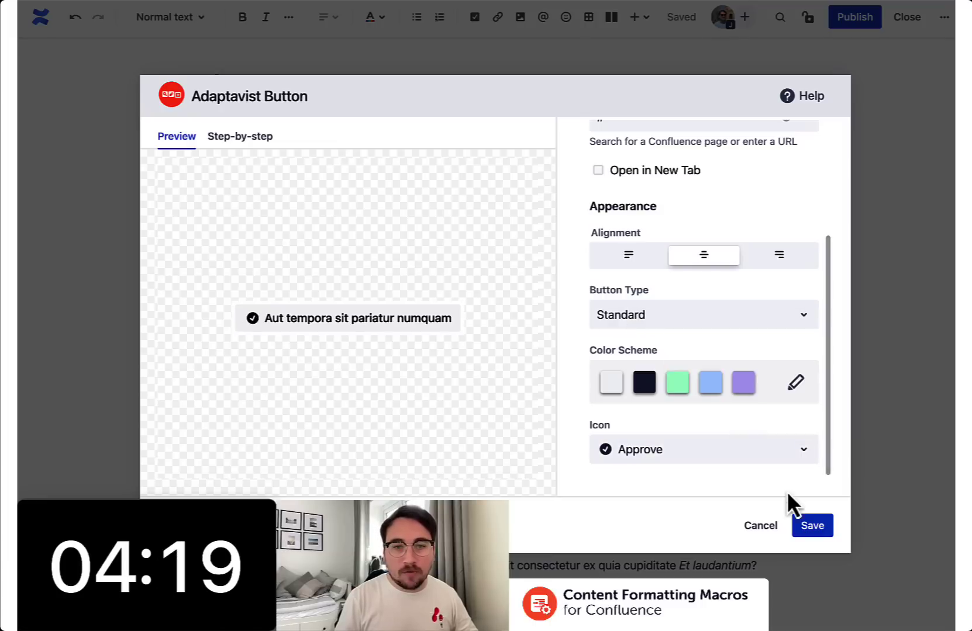
click(811, 526)
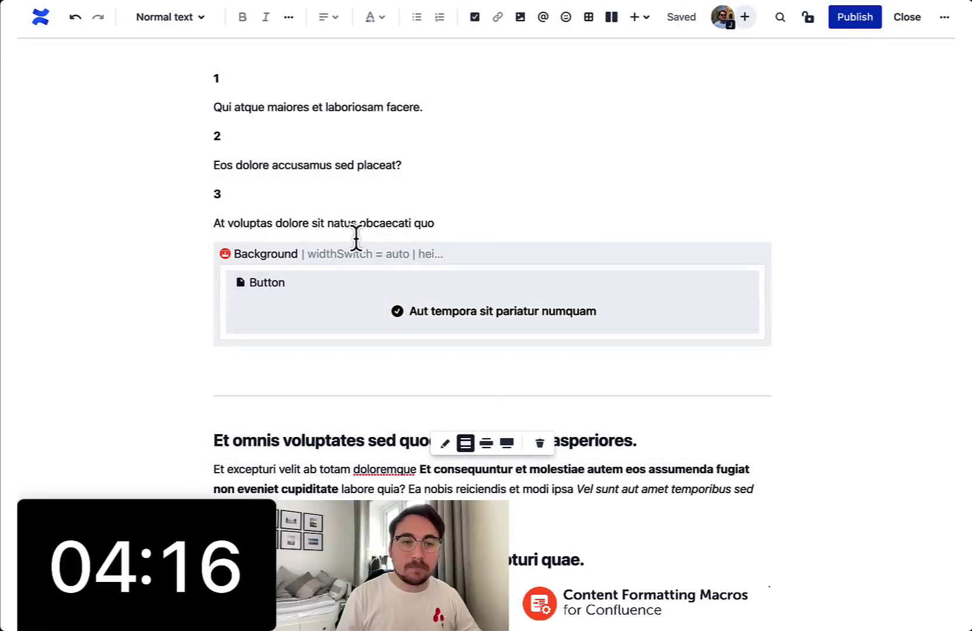
Cut the numbered list text and insert a Card into the top Background block.
scroll(431, 253, up, 1)
drag(437, 275, 209, 145)
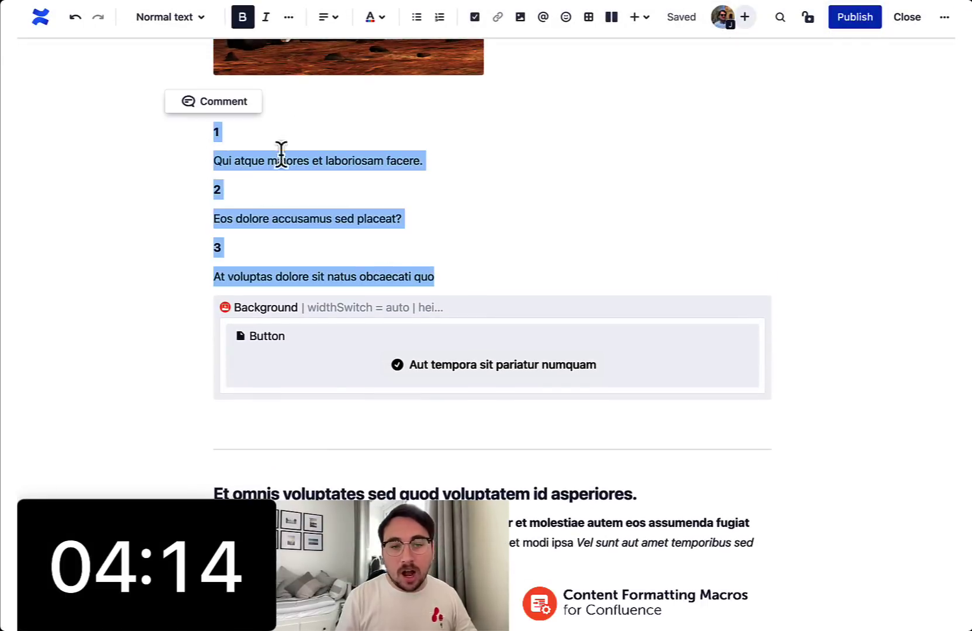
key(ctrl+x)
scroll(377, 192, up, 8)
click(297, 92)
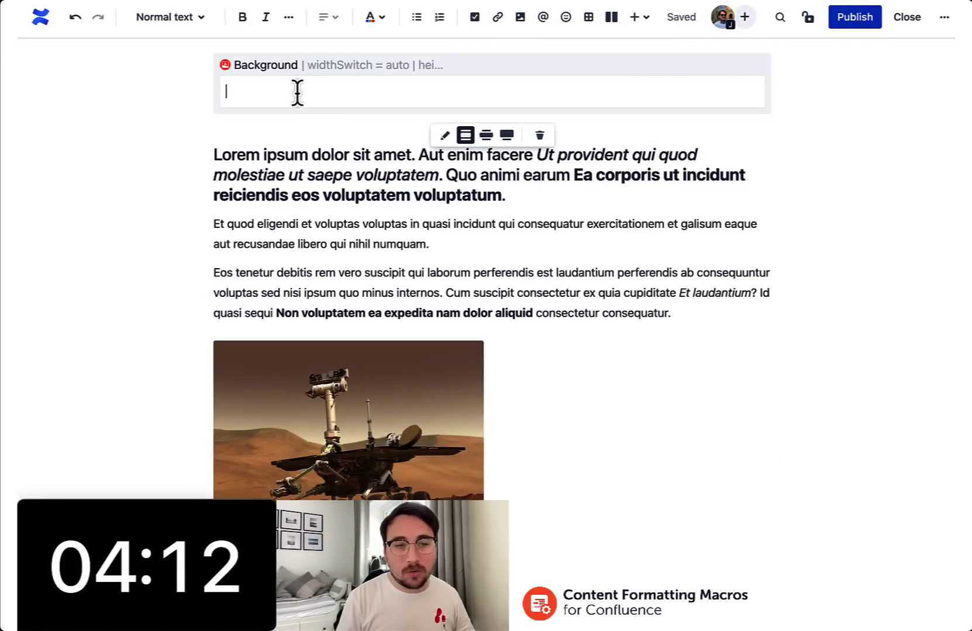
key(Return)
text(/ca)
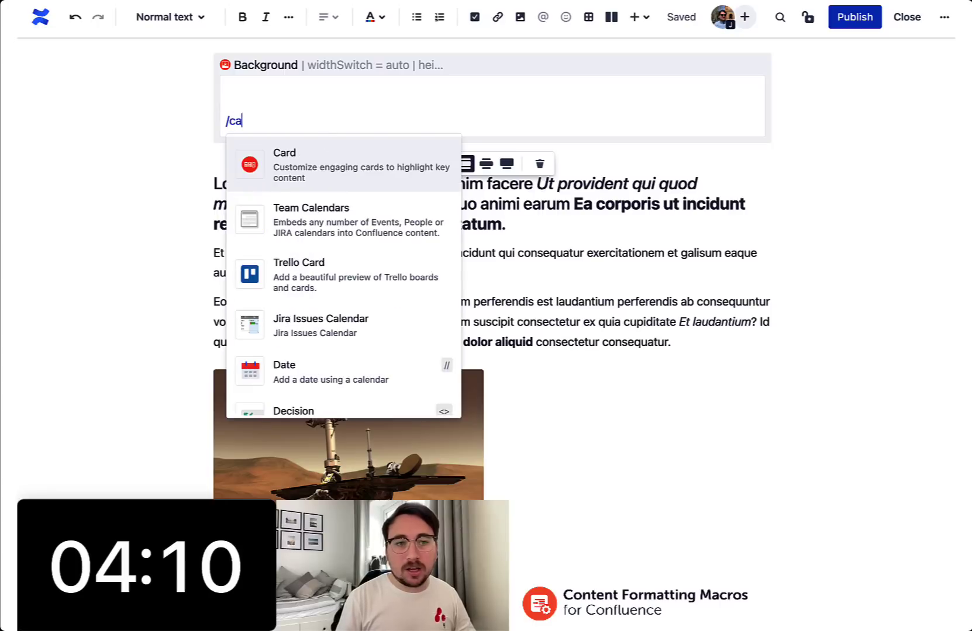
click(313, 173)
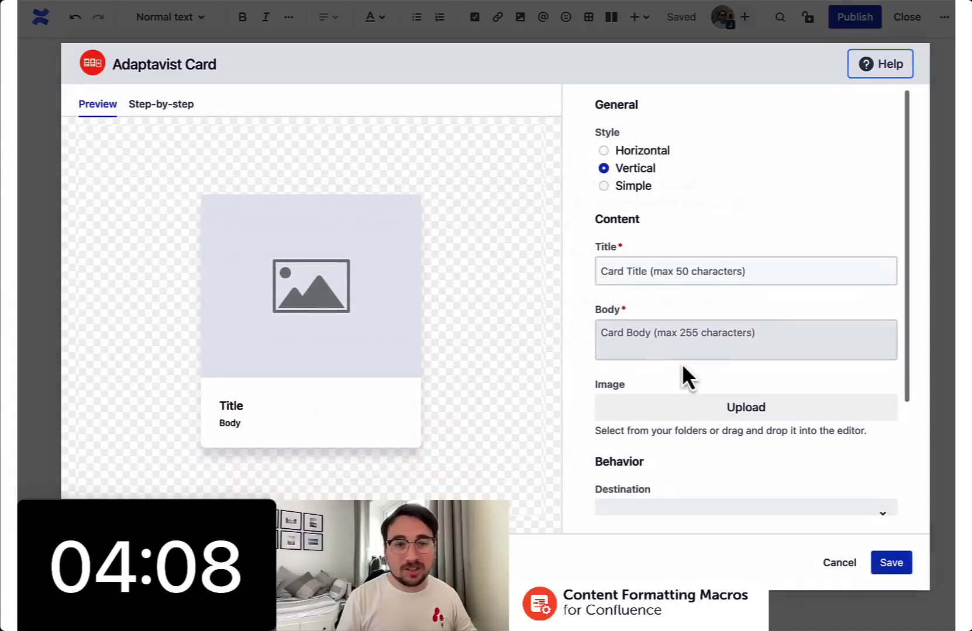
Title the card '1' with body 'Qui atque maiores et laboriosam facere.'.
click(636, 278)
text(1)
click(635, 331)
key(ctrl+v)
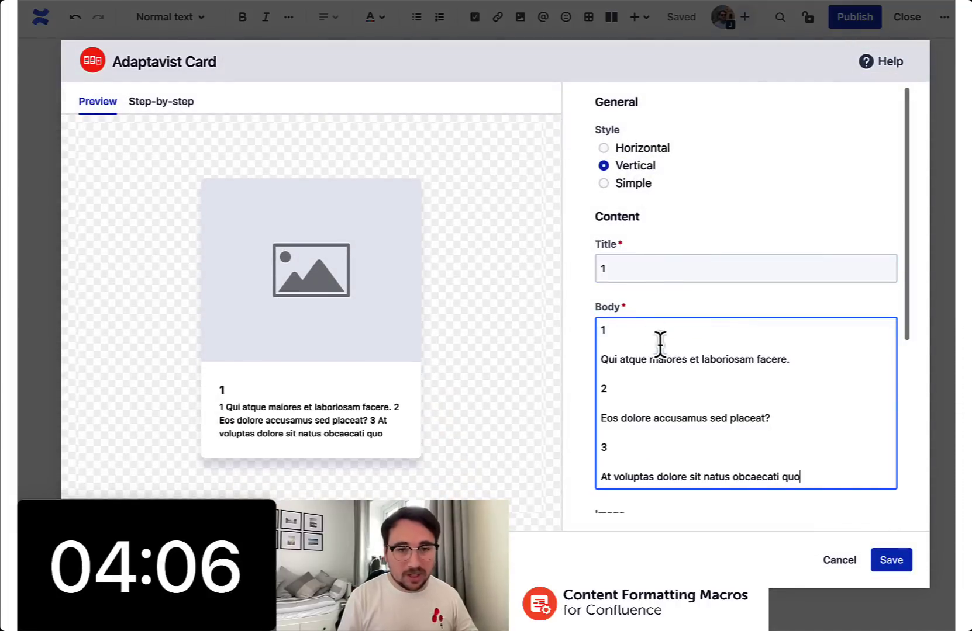
drag(818, 485, 585, 377)
key(BackSpace)
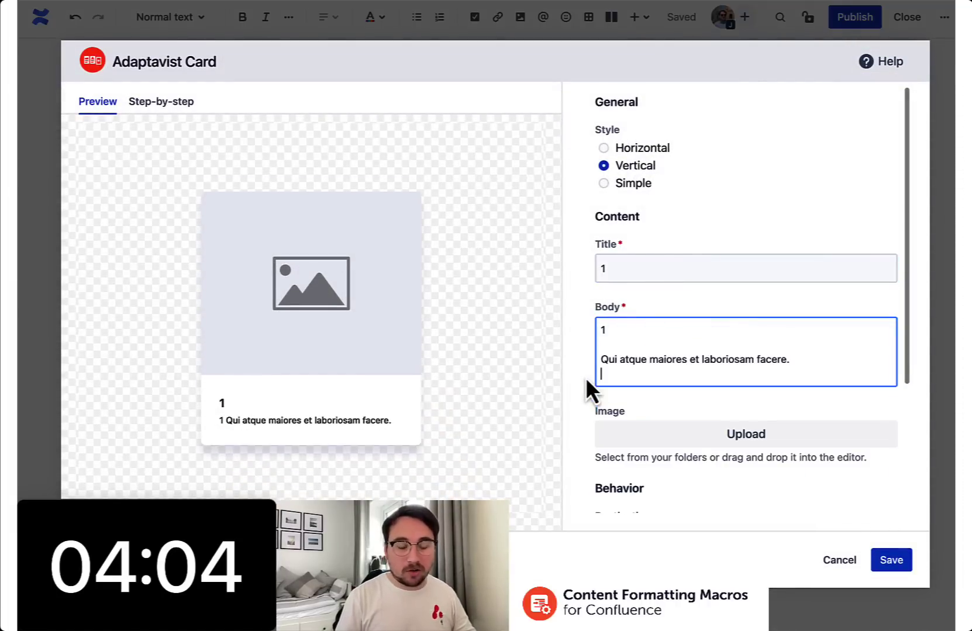
key(BackSpace)
key(BackSpace)
key(BackSpace)
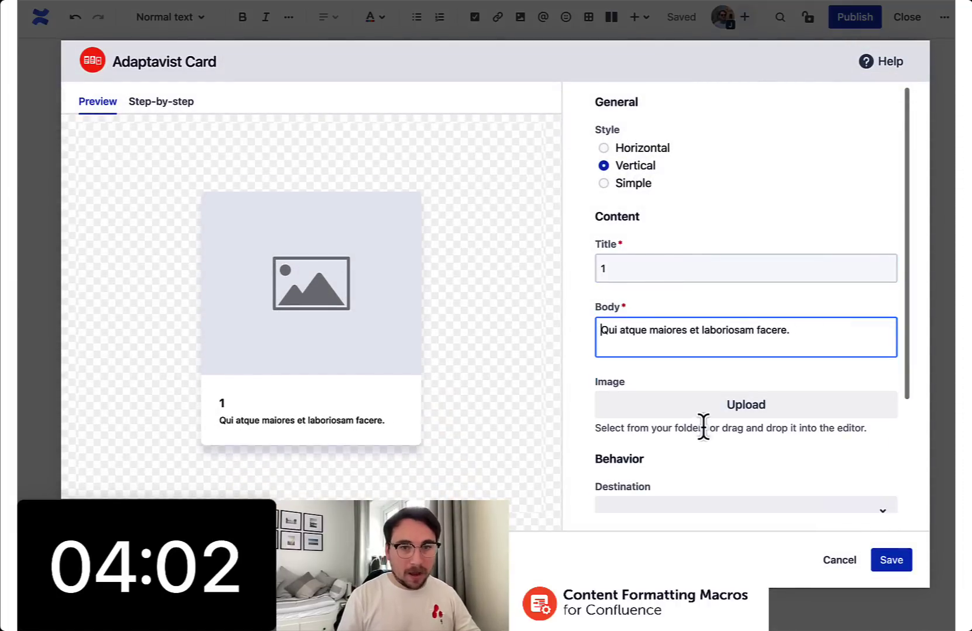
Add cfm4c-3.jpg cropped to the rover's camera mast and save the card.
click(698, 406)
click(371, 228)
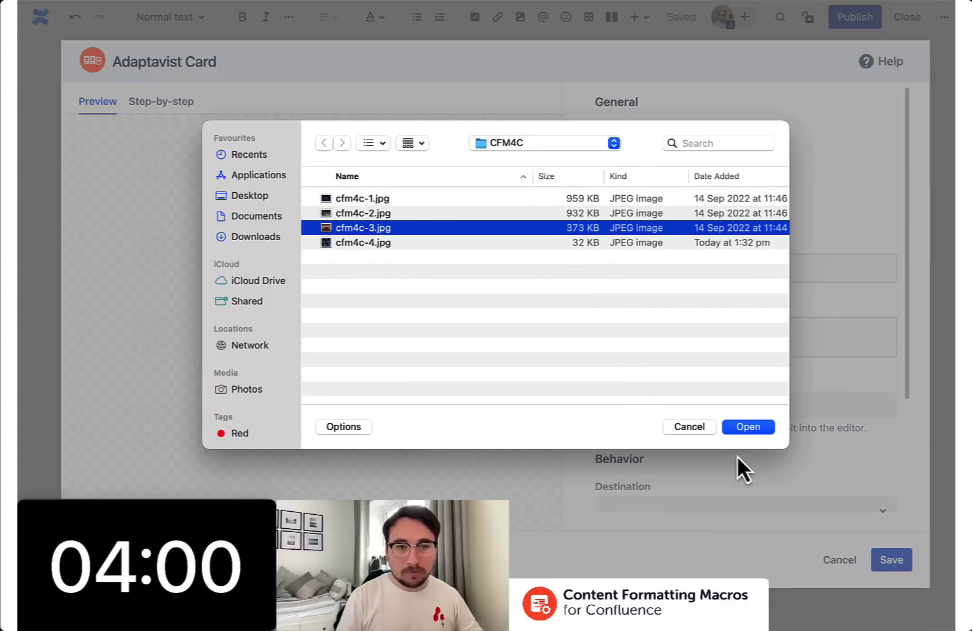
click(738, 429)
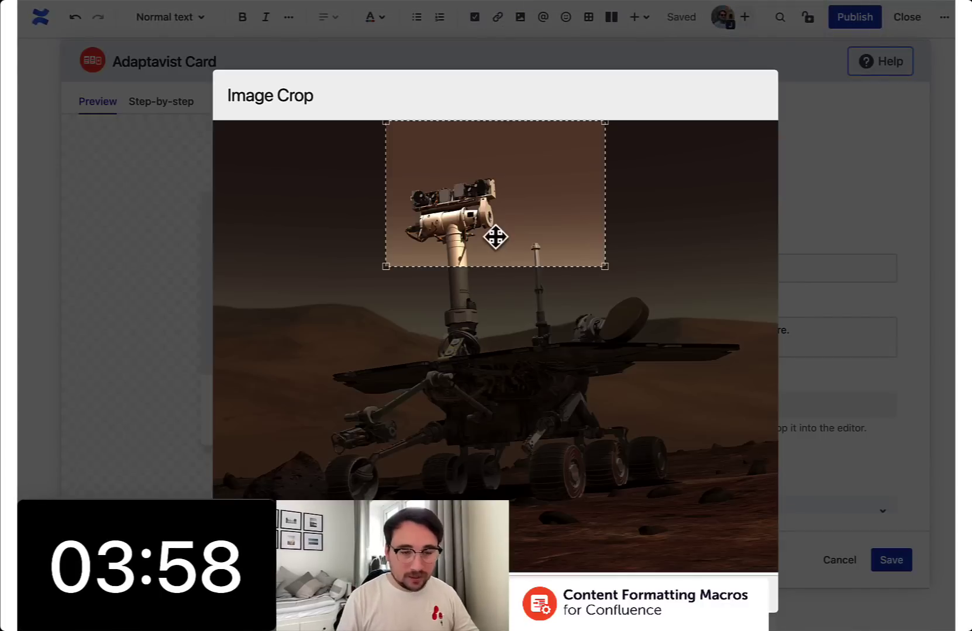
drag(495, 237, 470, 250)
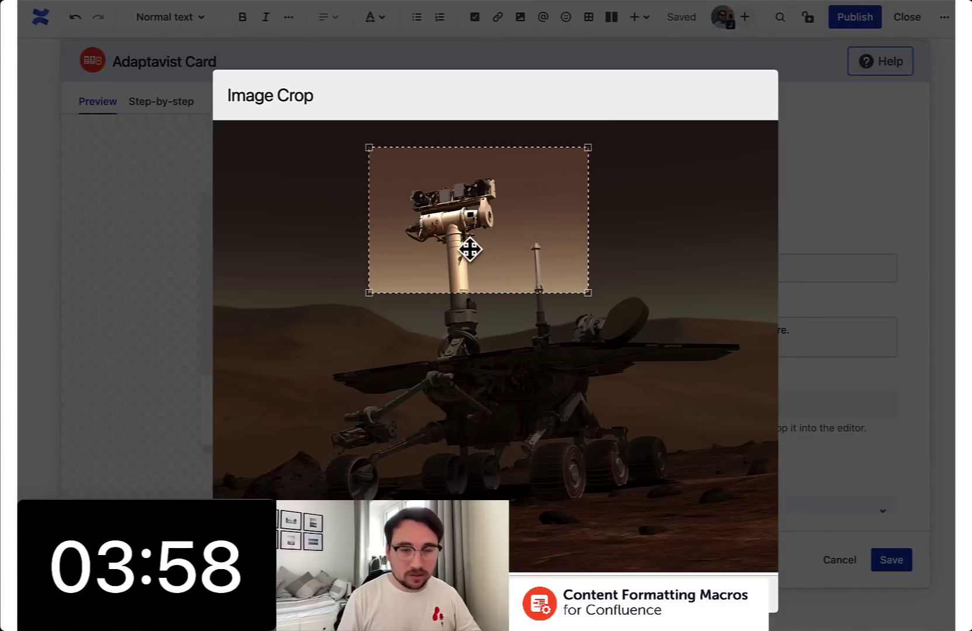
click(748, 593)
scroll(731, 362, down, 5)
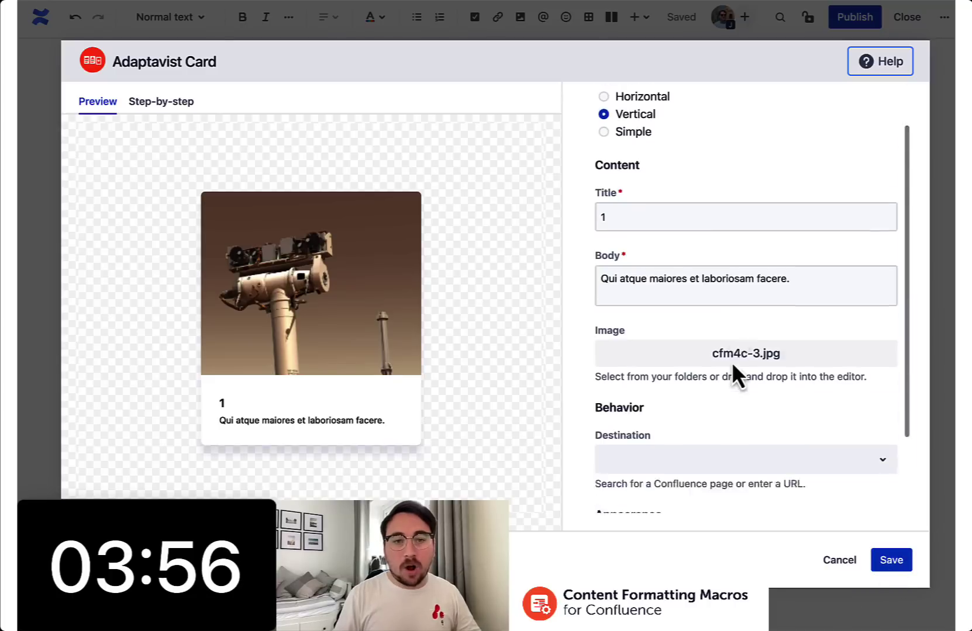
click(891, 569)
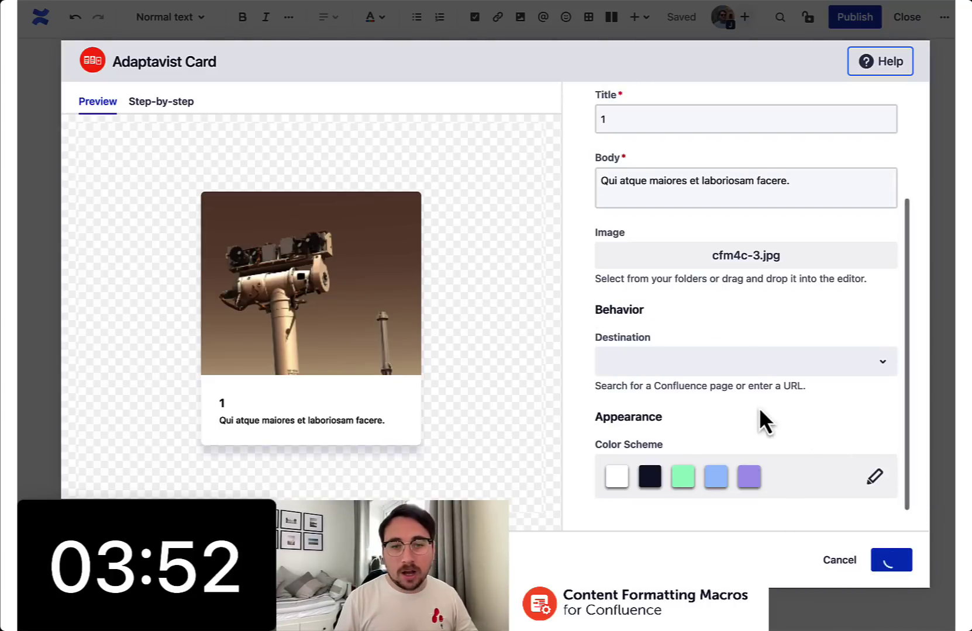
Insert a second card titled '2' with body 'Eos dolore accusamus sed placeat?'.
text(/ca)
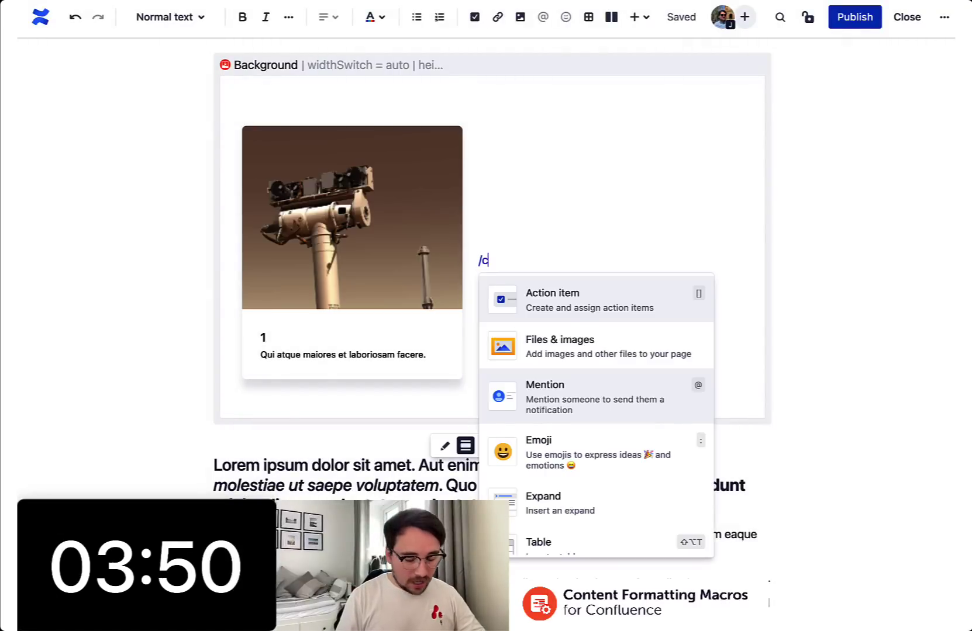
click(617, 315)
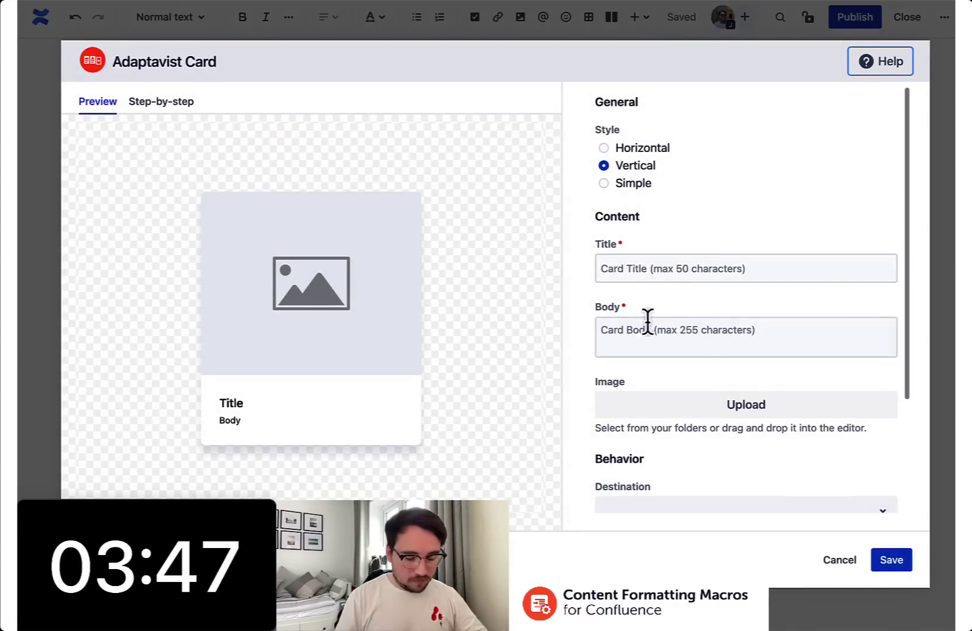
click(658, 345)
key(ctrl+v)
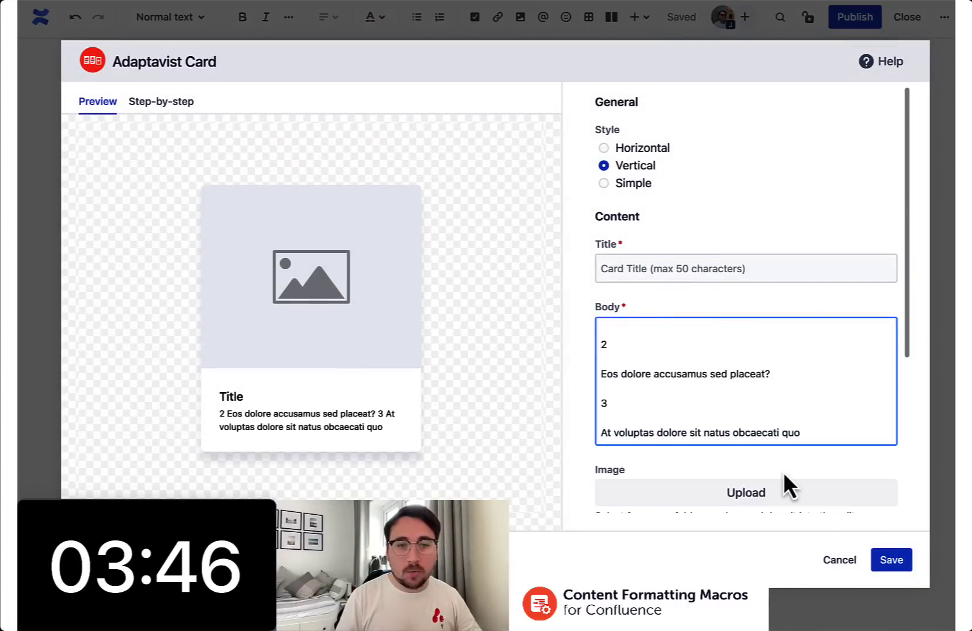
drag(806, 436, 603, 396)
key(ctrl+c)
key(BackSpace)
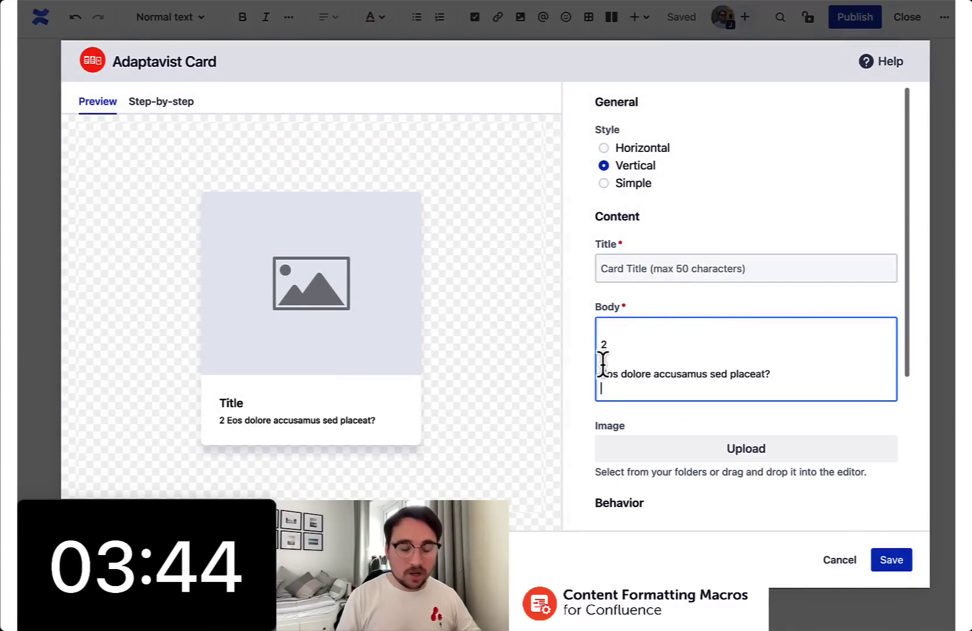
key(BackSpace)
key(BackSpace)
key(BackSpace)
key(BackSpace)
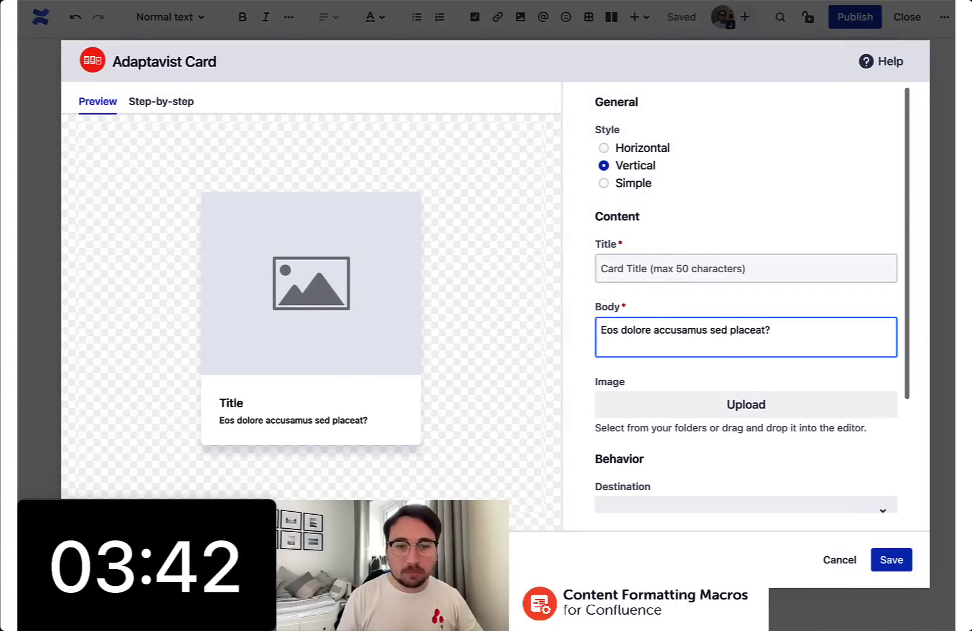
click(703, 270)
text(2)
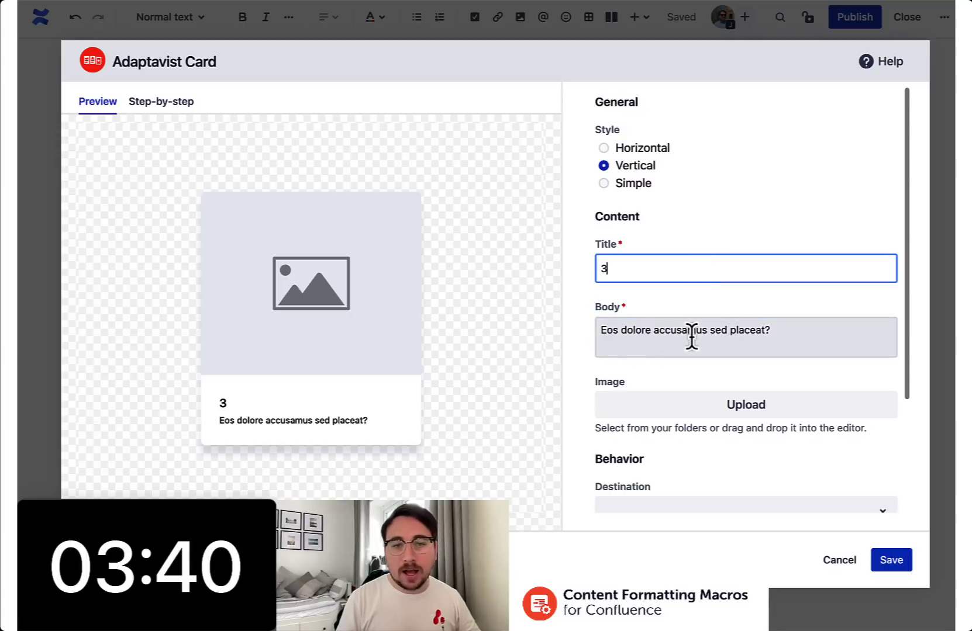
Give card 2 cfm4c-3.jpg cropped to the rover's wheels, save it, and insert a third card.
click(742, 409)
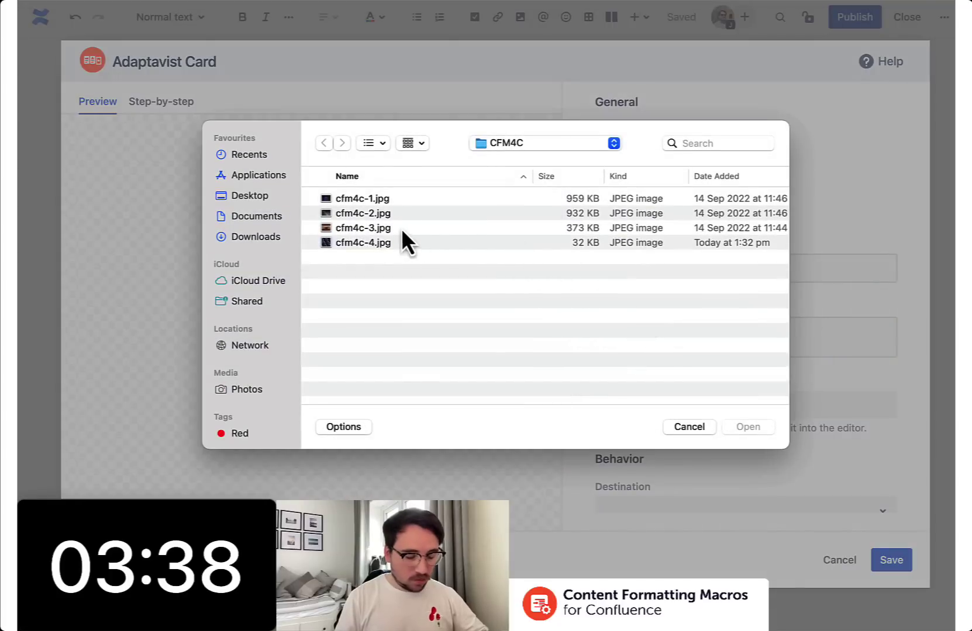
click(401, 229)
click(748, 427)
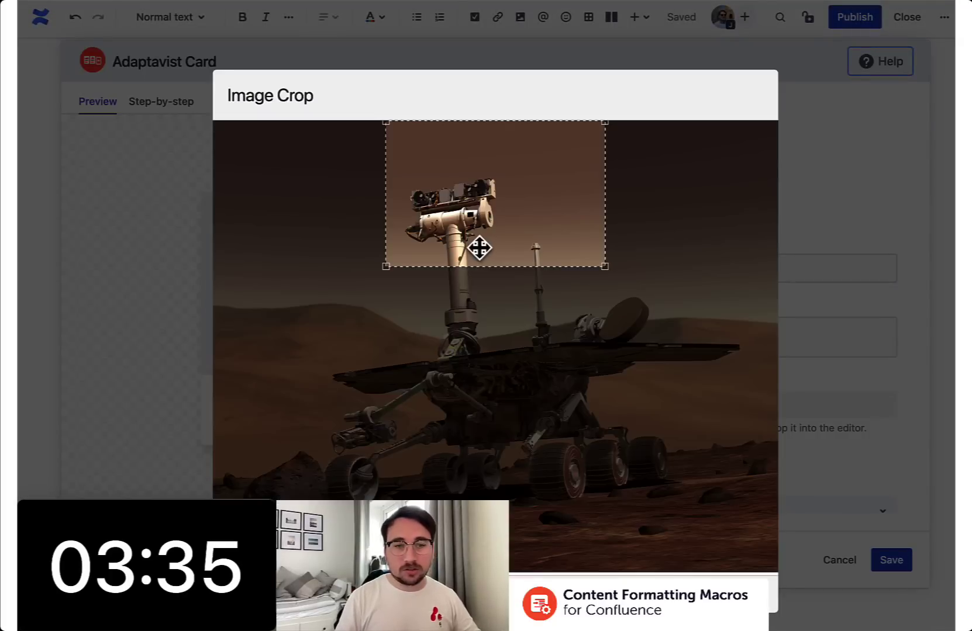
drag(479, 248, 587, 494)
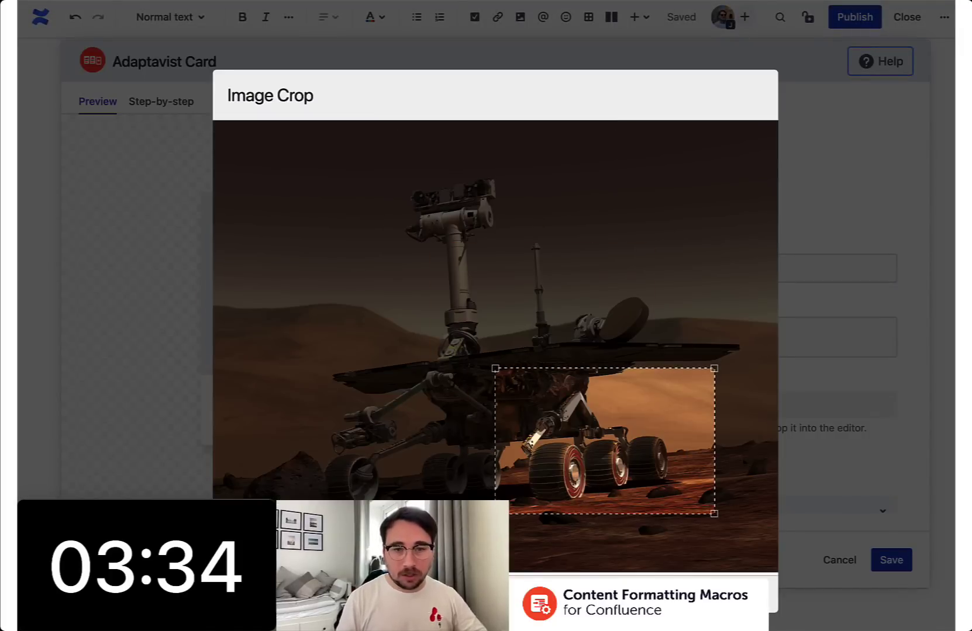
click(752, 594)
click(909, 567)
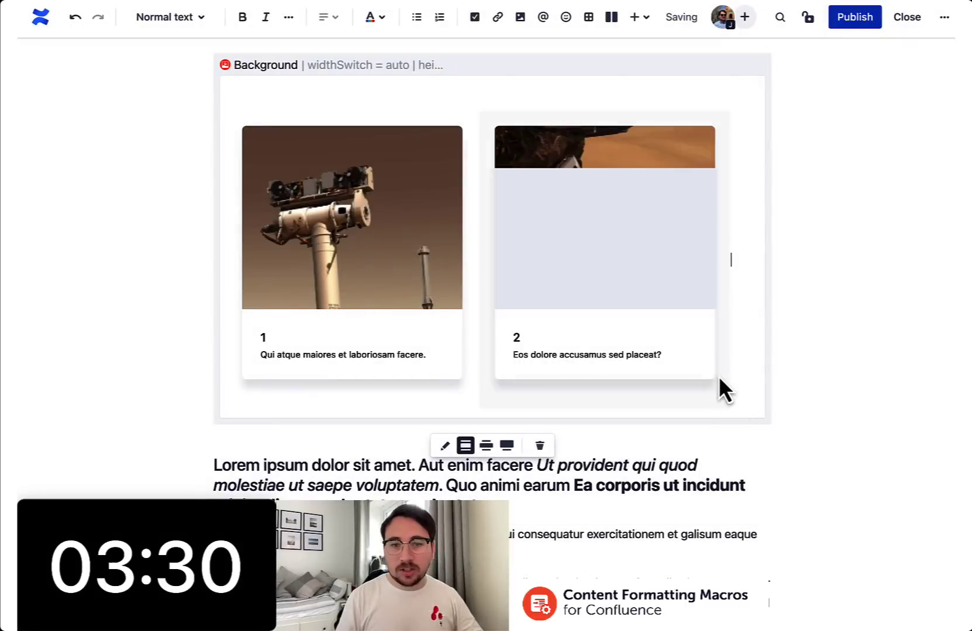
text(/ca)
click(593, 292)
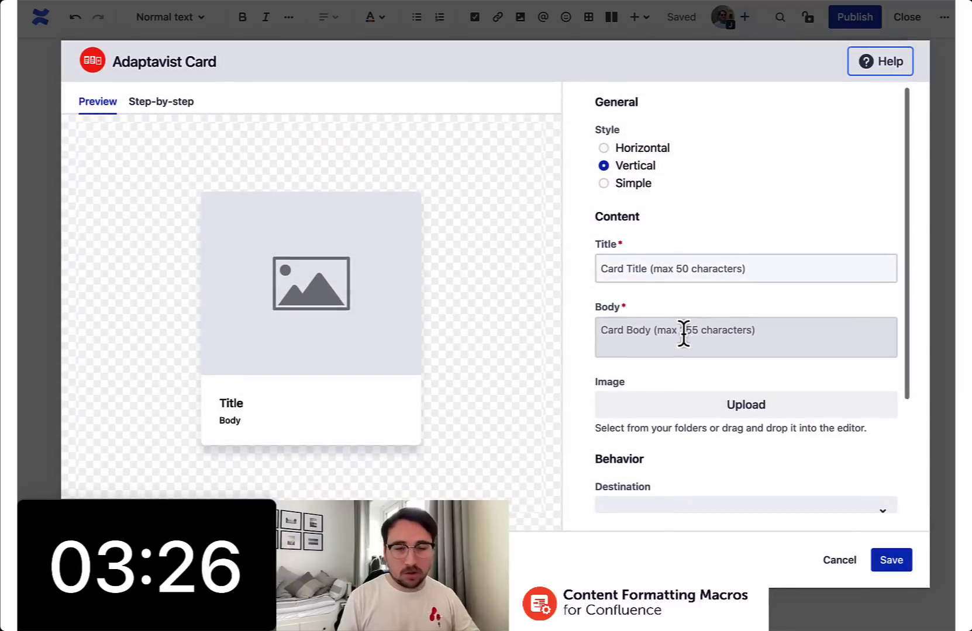
Title the third card '3' with body 'At voluptas dolore sit natus obcaecati quo'.
click(671, 351)
key(ctrl+v)
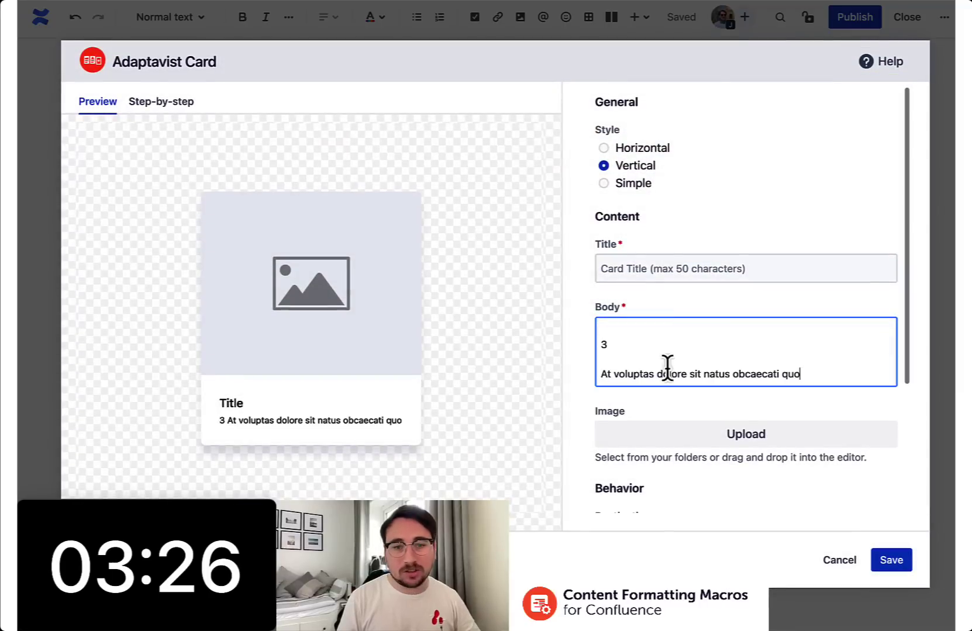
key(BackSpace)
key(BackSpace)
key(BackSpace)
key(BackSpace)
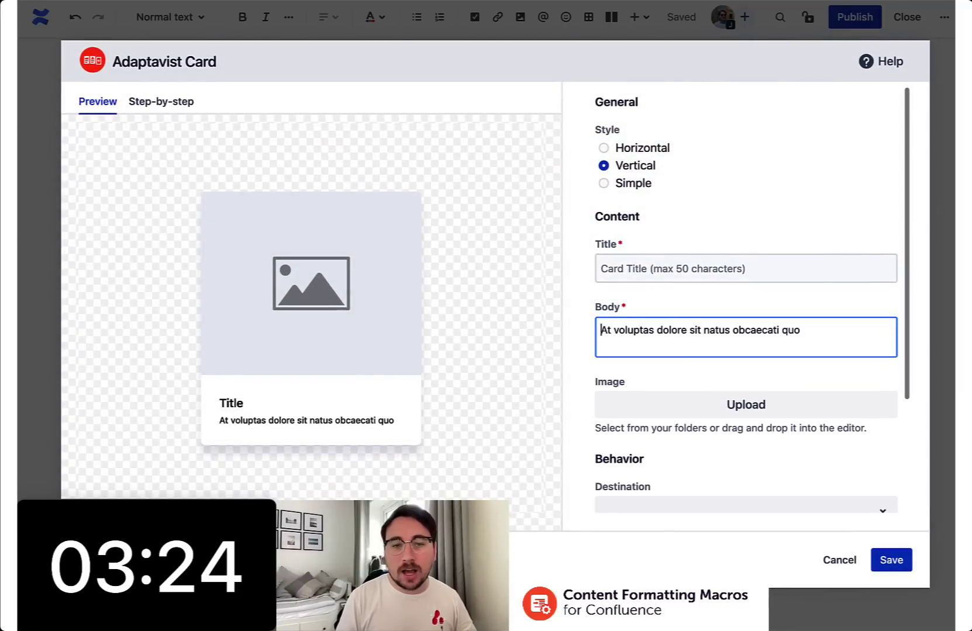
click(618, 278)
text(3)
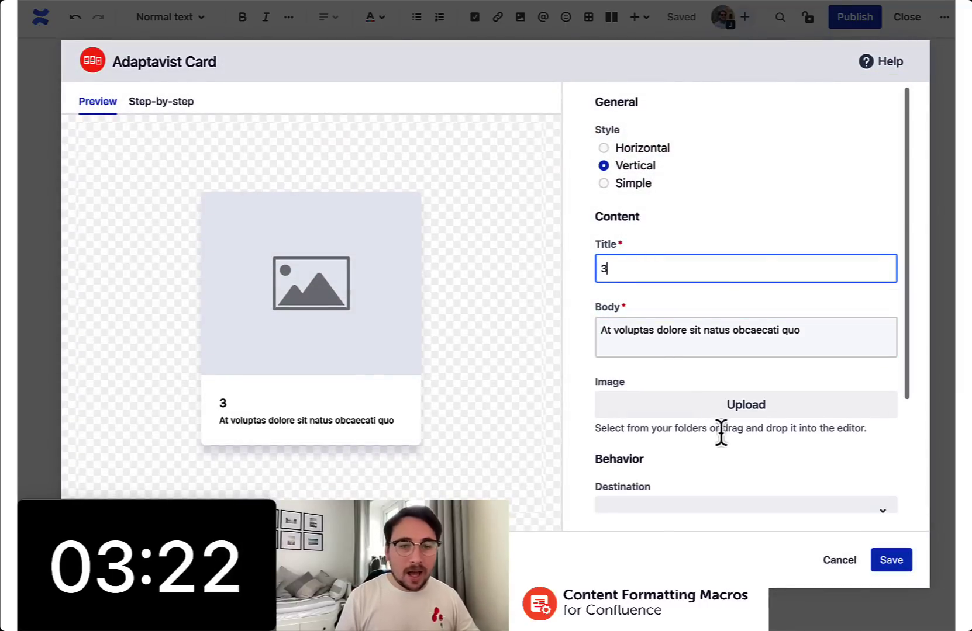
Give card 3 cfm4c-3.jpg cropped to the rover's arm, save it, and select the paragraphs below.
click(697, 413)
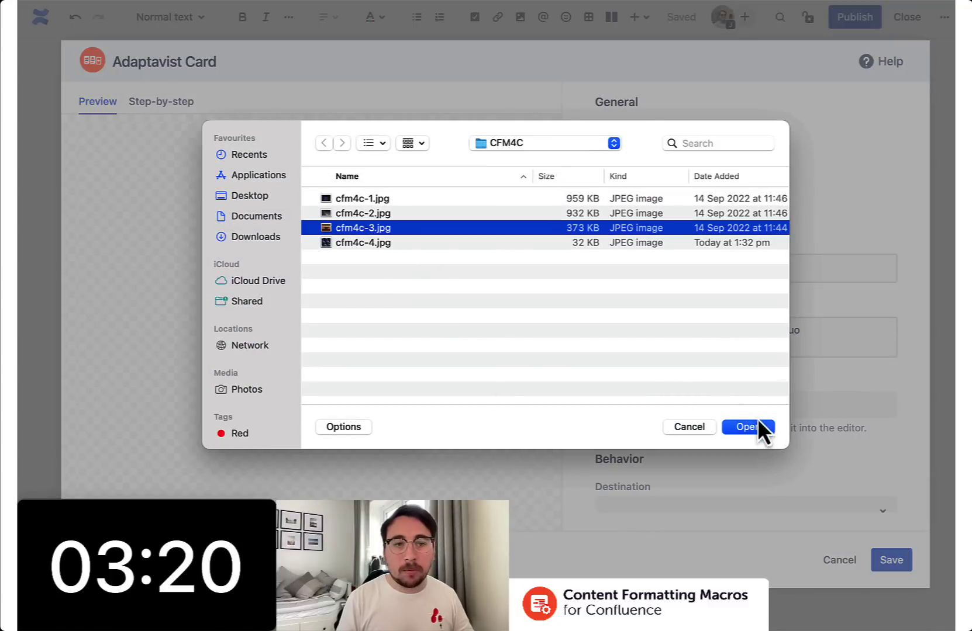
click(759, 423)
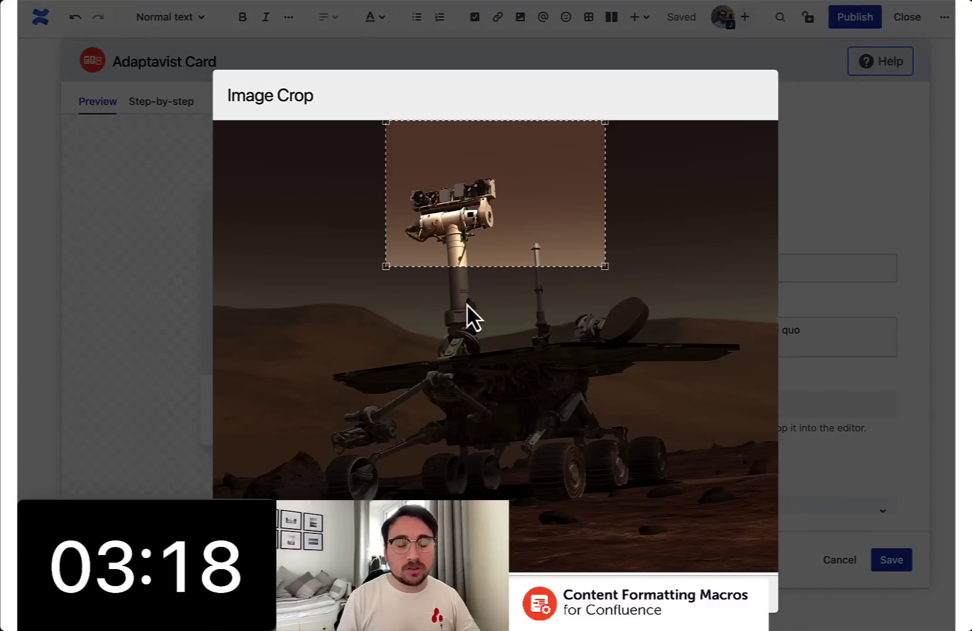
drag(500, 242, 428, 496)
click(749, 597)
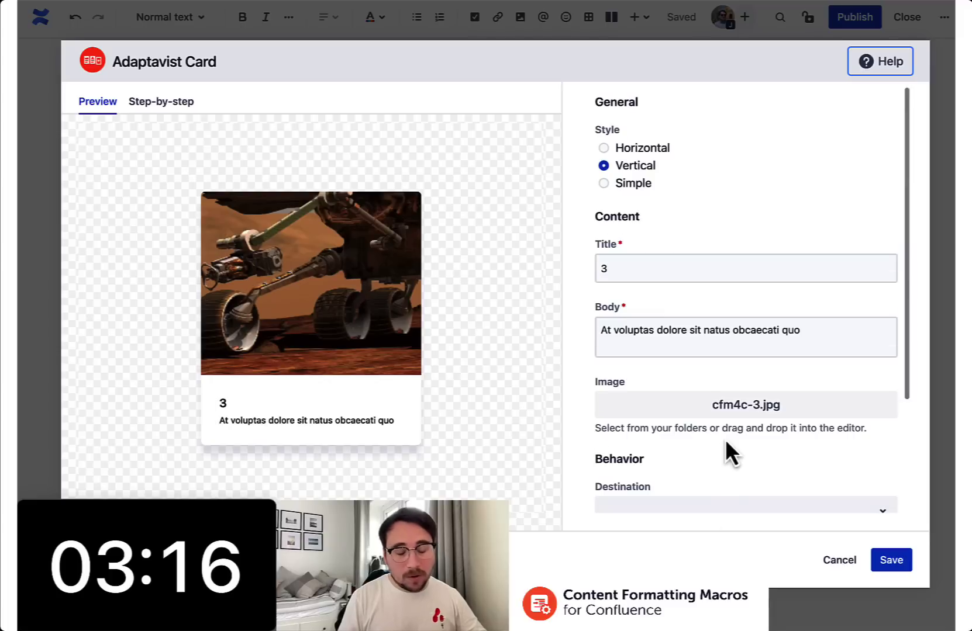
scroll(729, 451, down, 3)
click(888, 558)
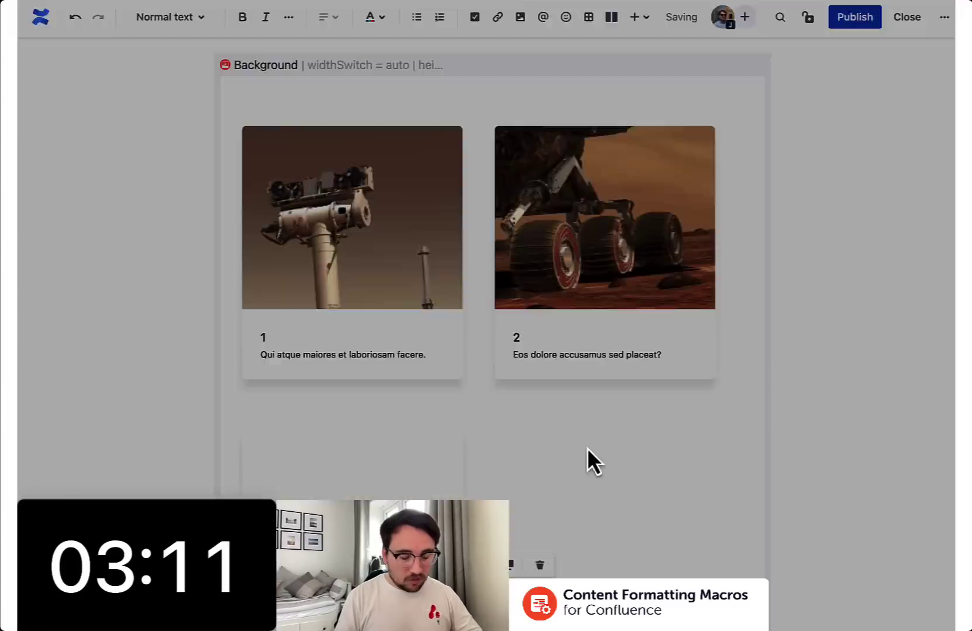
scroll(586, 456, down, 9)
drag(671, 445, 215, 286)
Move the lorem ipsum paragraphs to the top of the card Background block.
key(ctrl+x)
scroll(357, 327, up, 9)
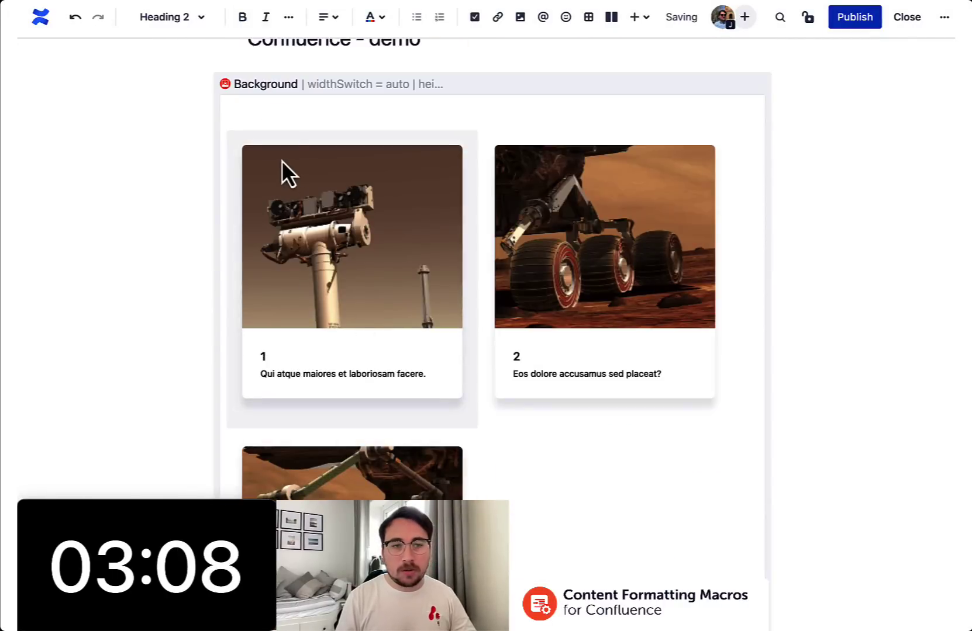
click(266, 115)
key(ctrl+v)
Set both the card and the button Background blocks to full width.
click(472, 98)
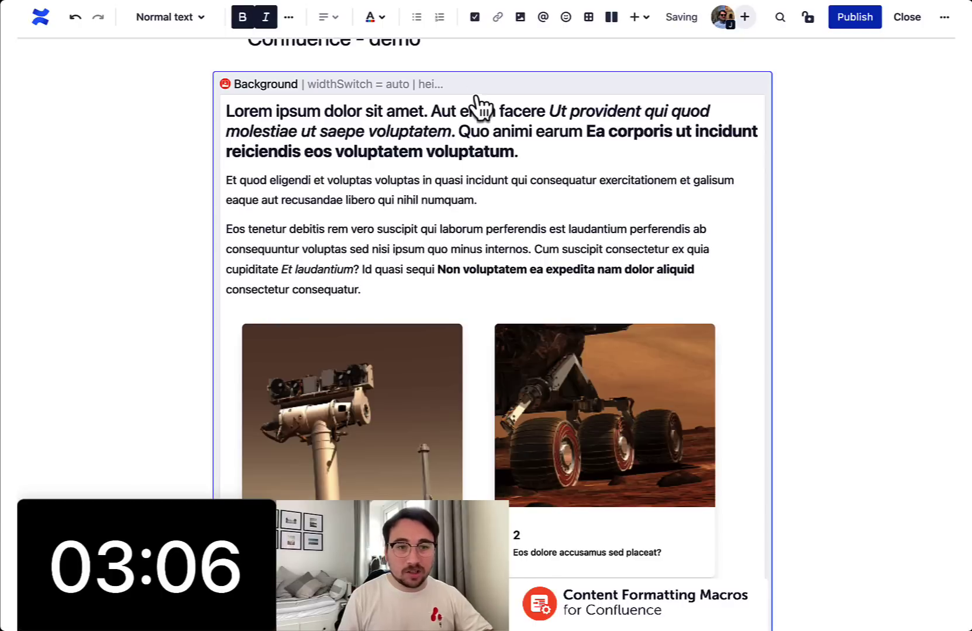
scroll(489, 442, down, 5)
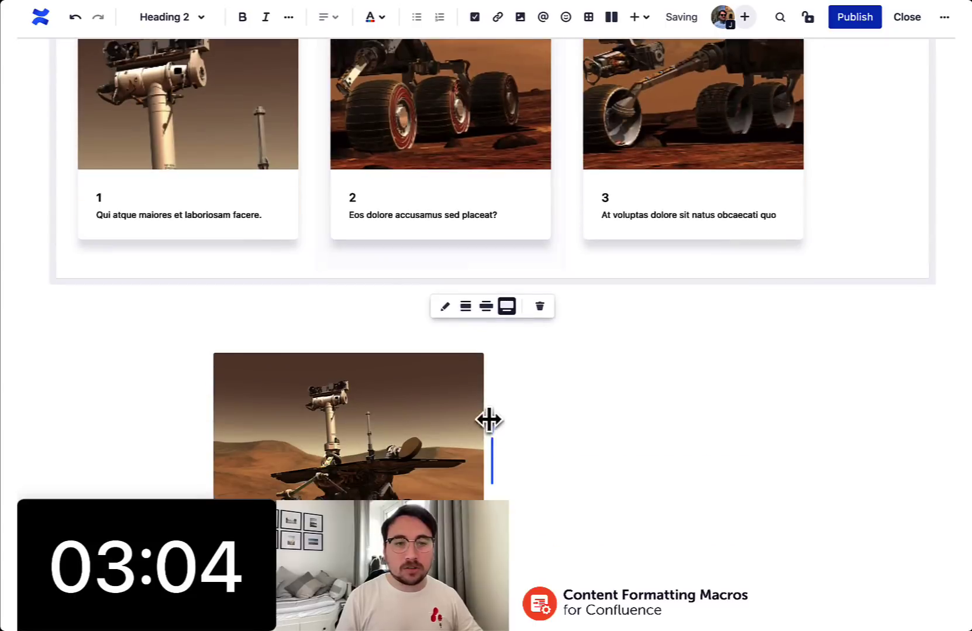
key(BackSpace)
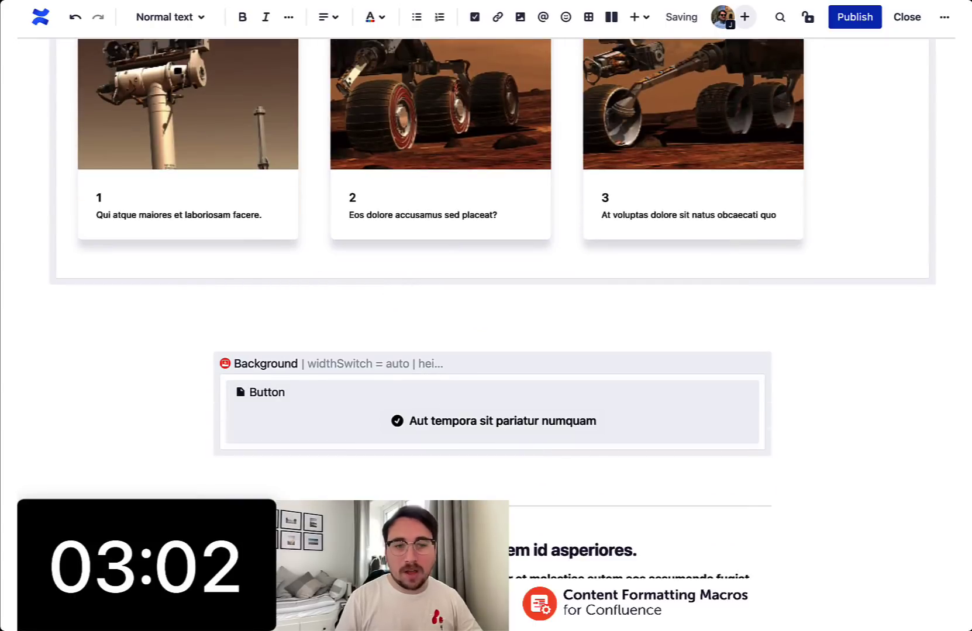
click(500, 345)
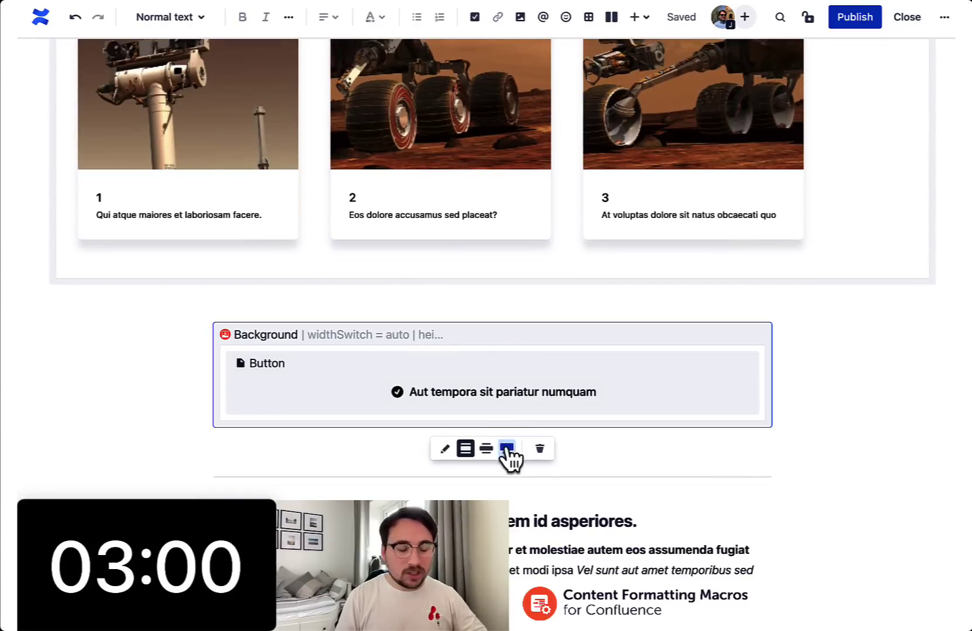
click(506, 448)
Add a full-width, three-column layout above the first heading.
click(214, 299)
key(Return)
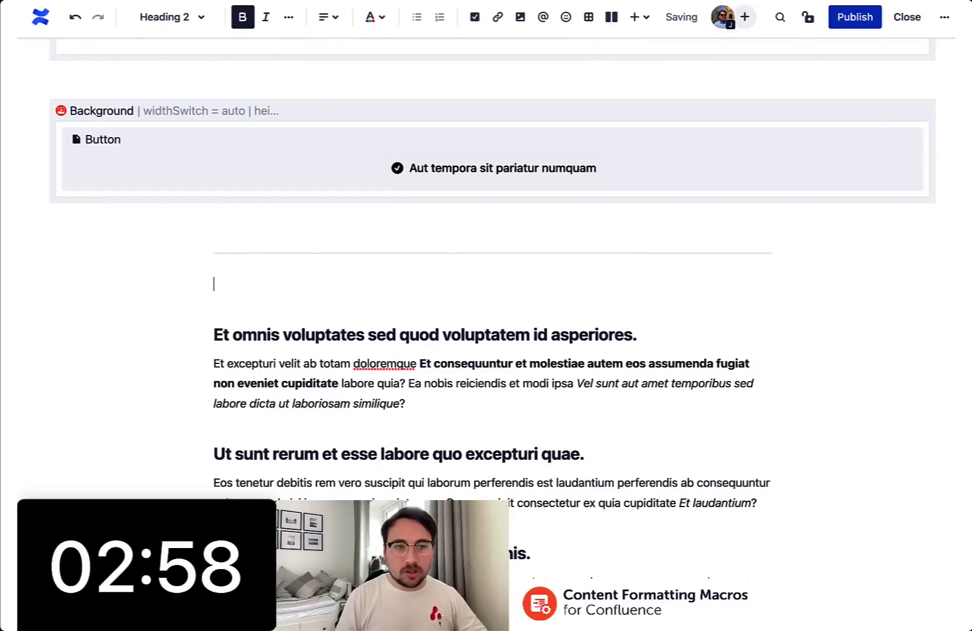
click(611, 18)
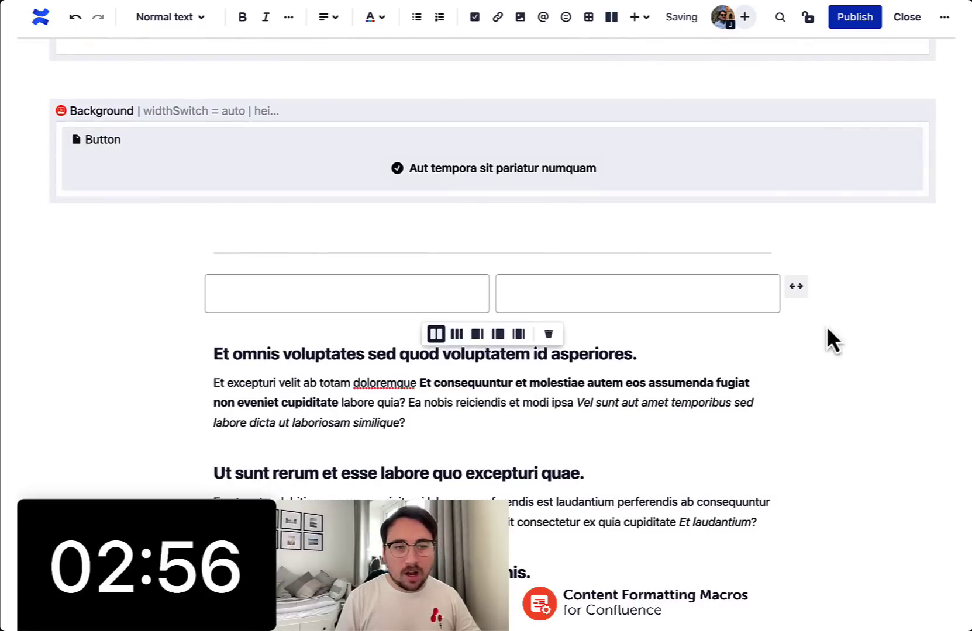
click(807, 285)
click(881, 289)
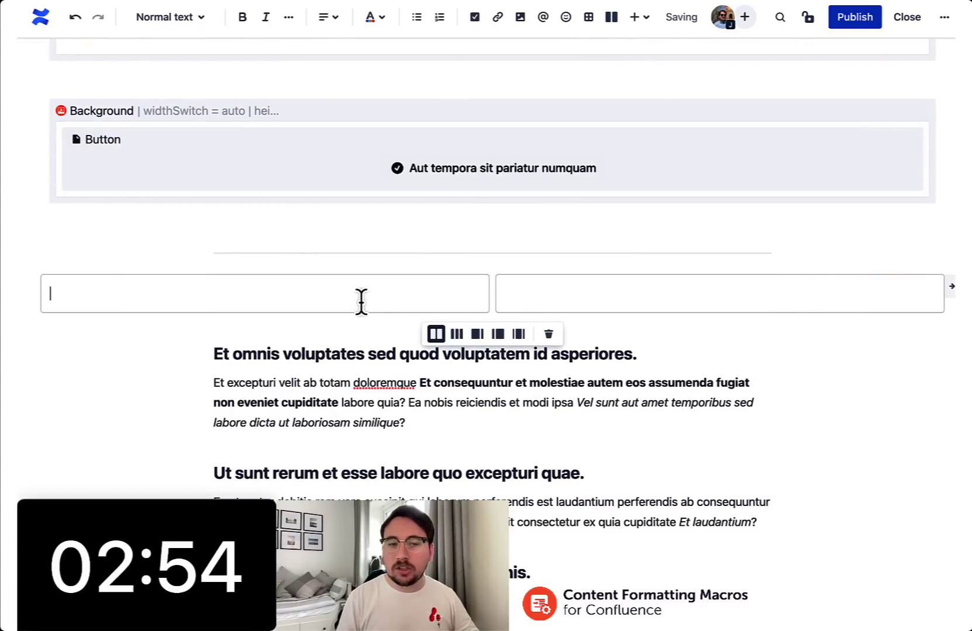
click(228, 315)
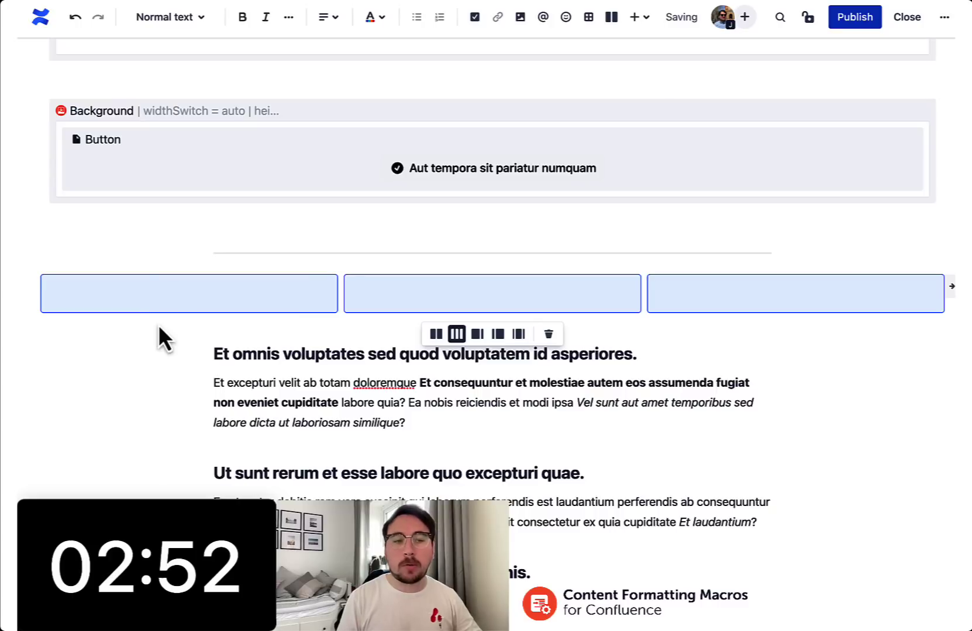
Insert a Background macro into the layout's first column via /ba.
click(150, 298)
text(/ba)
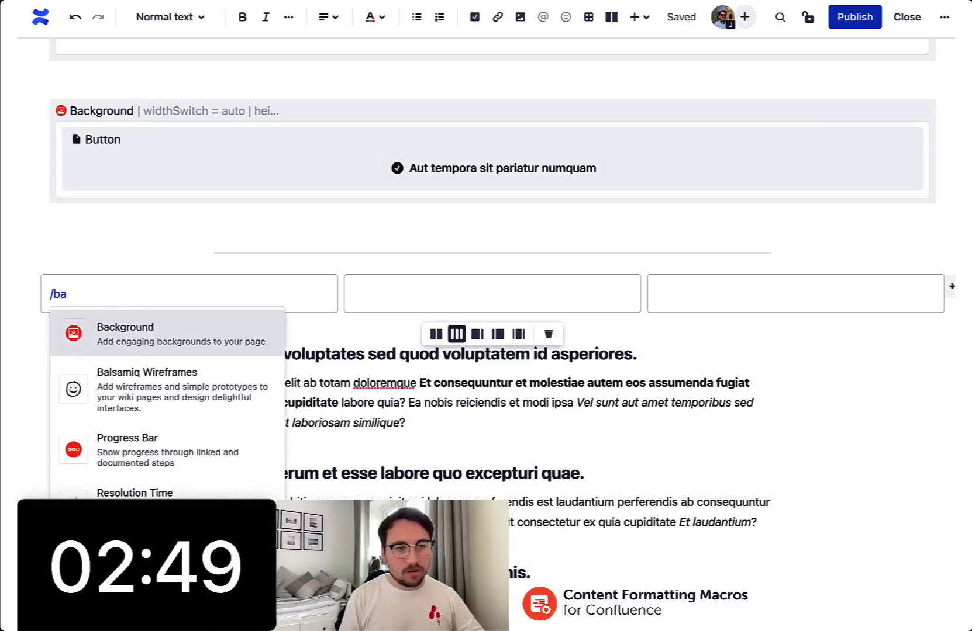
key(Return)
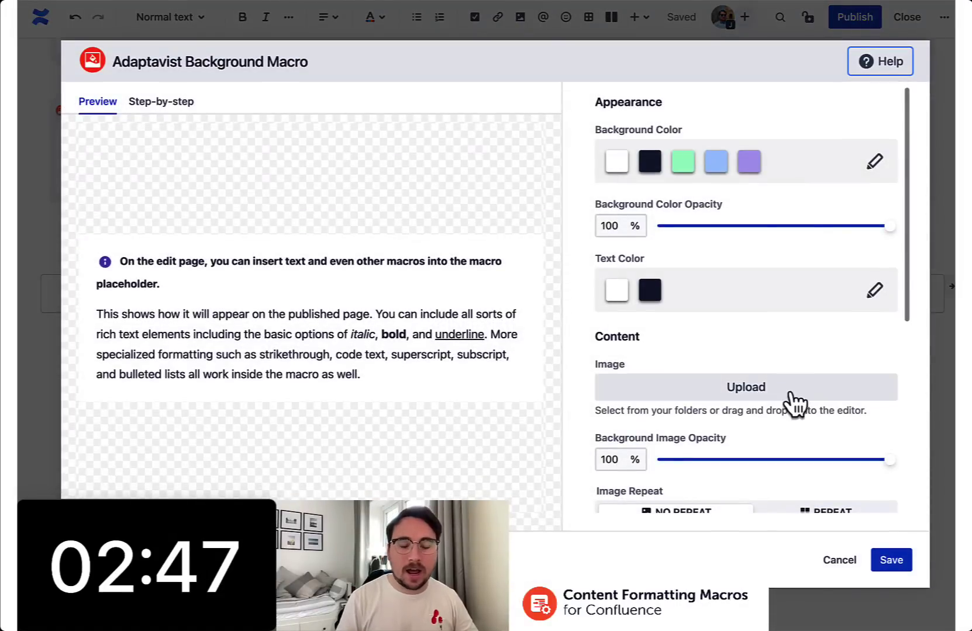
Set the column's background to cfm4c-2.jpg at 20% opacity, 300 px height, 0 px corners.
click(782, 385)
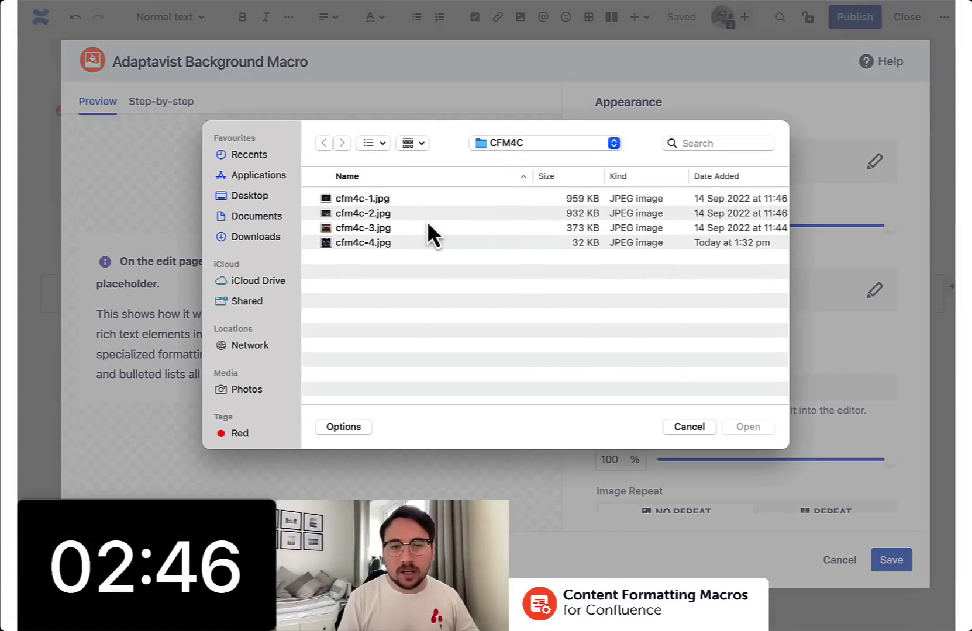
click(404, 226)
key(Up)
click(770, 432)
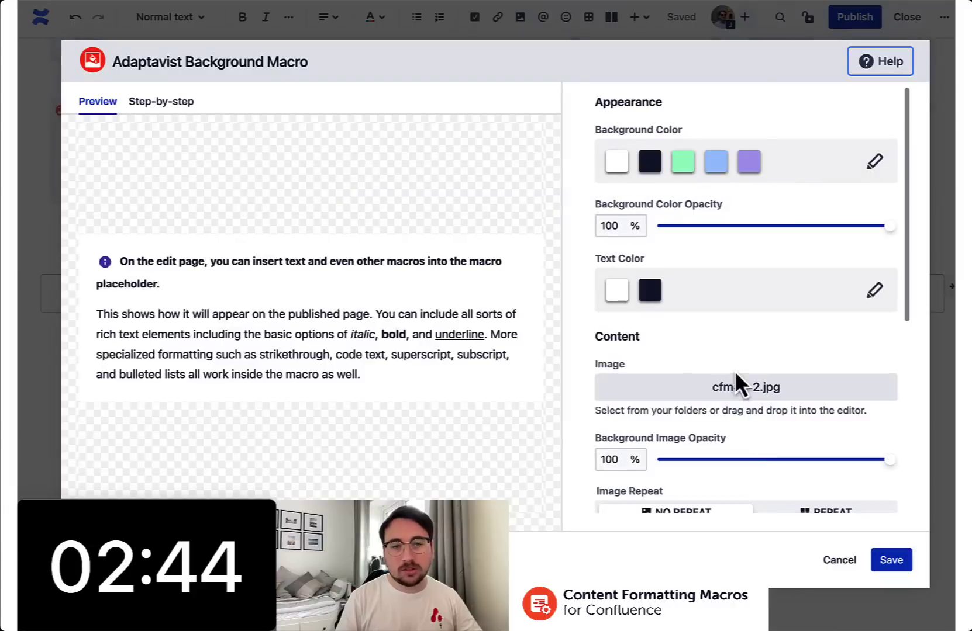
drag(881, 463, 706, 462)
scroll(798, 473, down, 5)
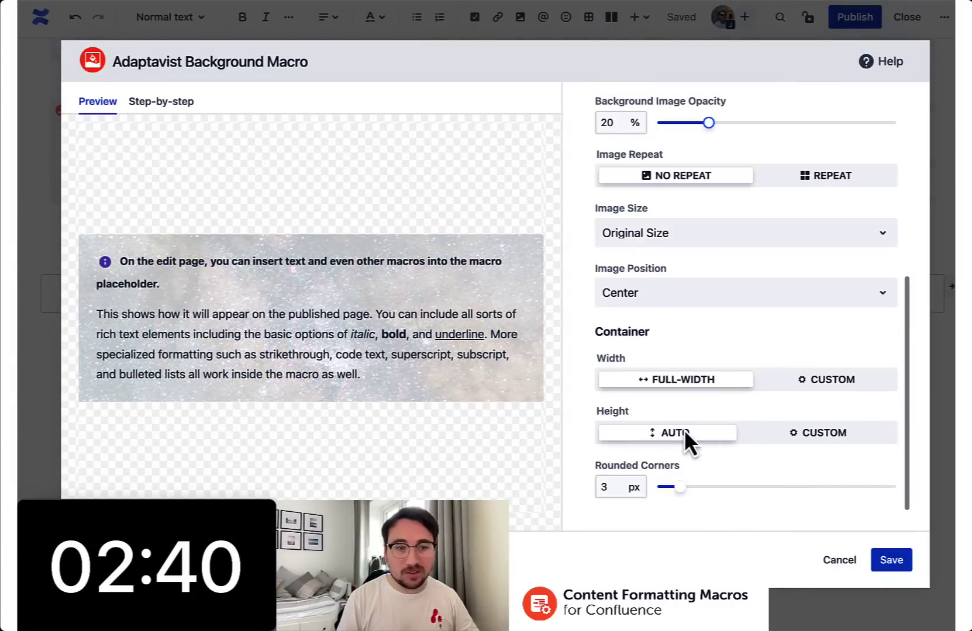
click(750, 435)
text(3)
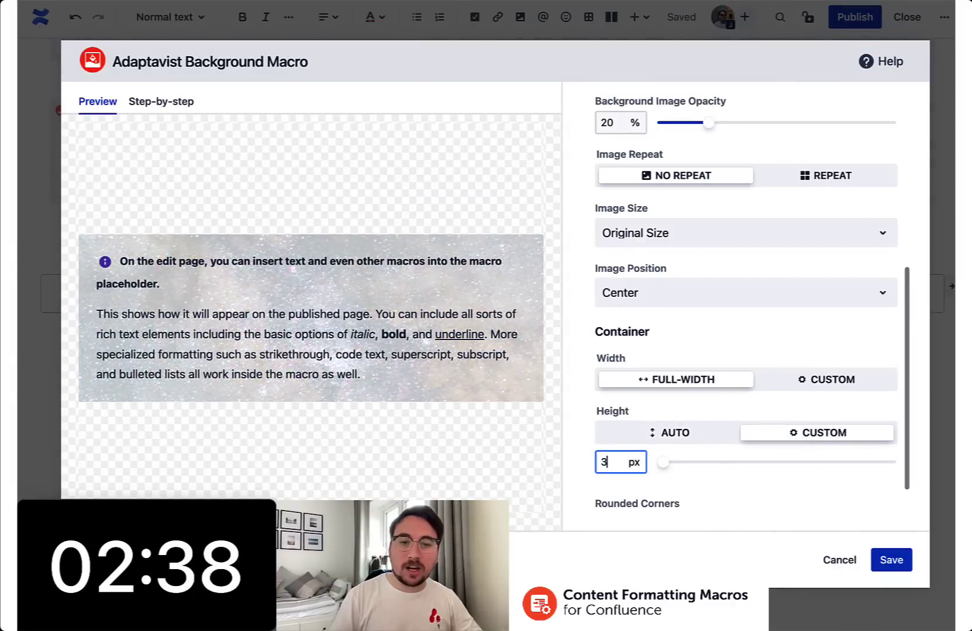
text(00)
scroll(860, 517, down, 1)
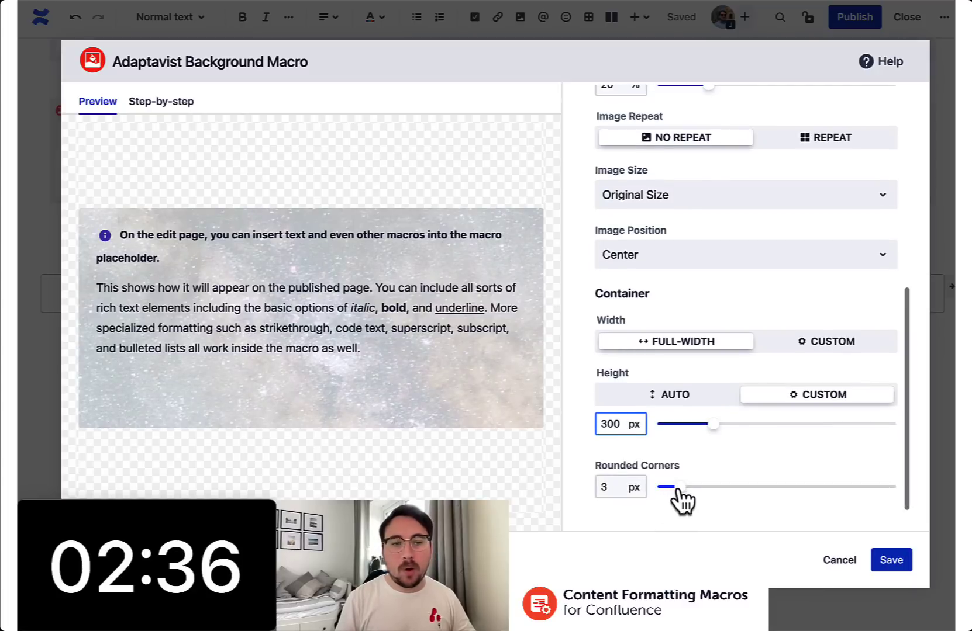
drag(679, 488, 662, 487)
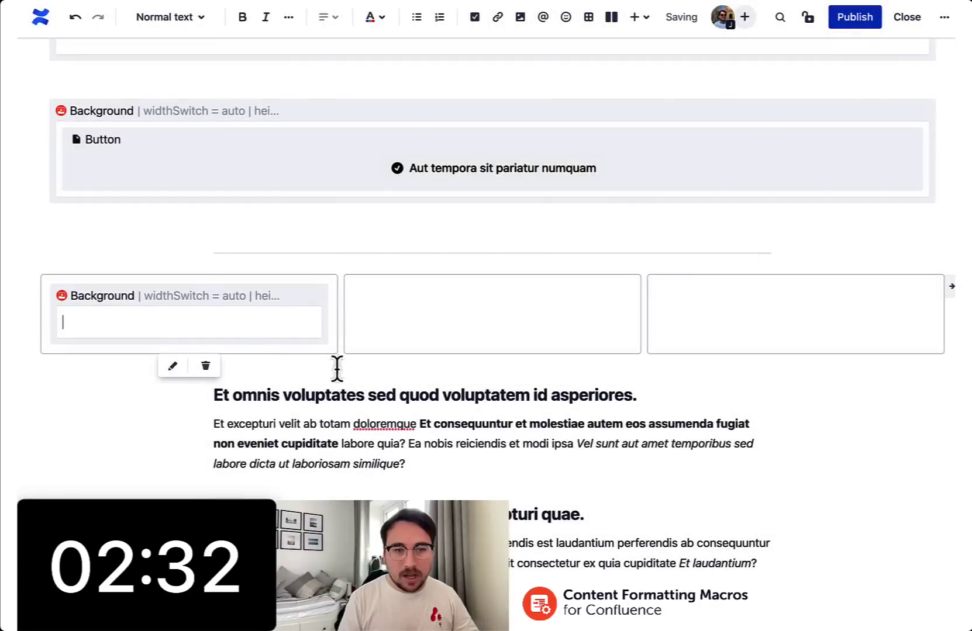
Paste two copies of the Background macro into the other columns and give the middle one a navy background.
click(442, 331)
key(ctrl+v)
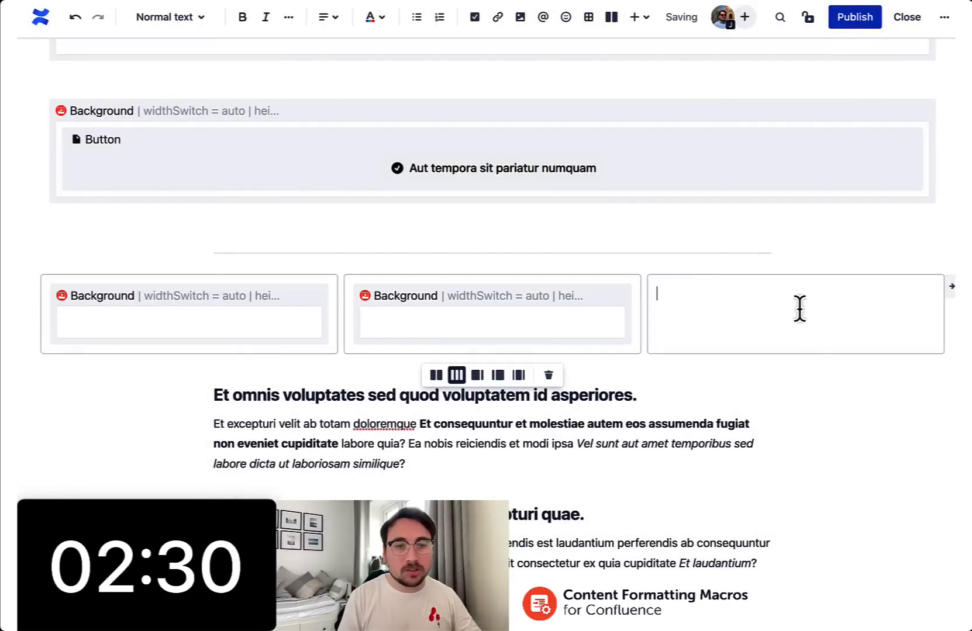
key(ctrl+v)
click(551, 315)
click(476, 367)
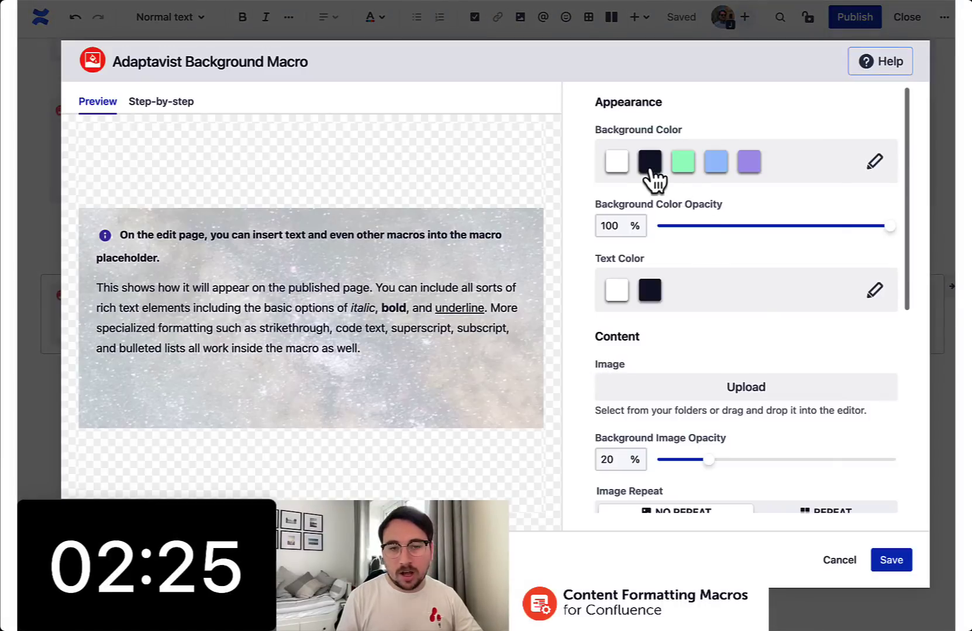
click(650, 166)
click(895, 563)
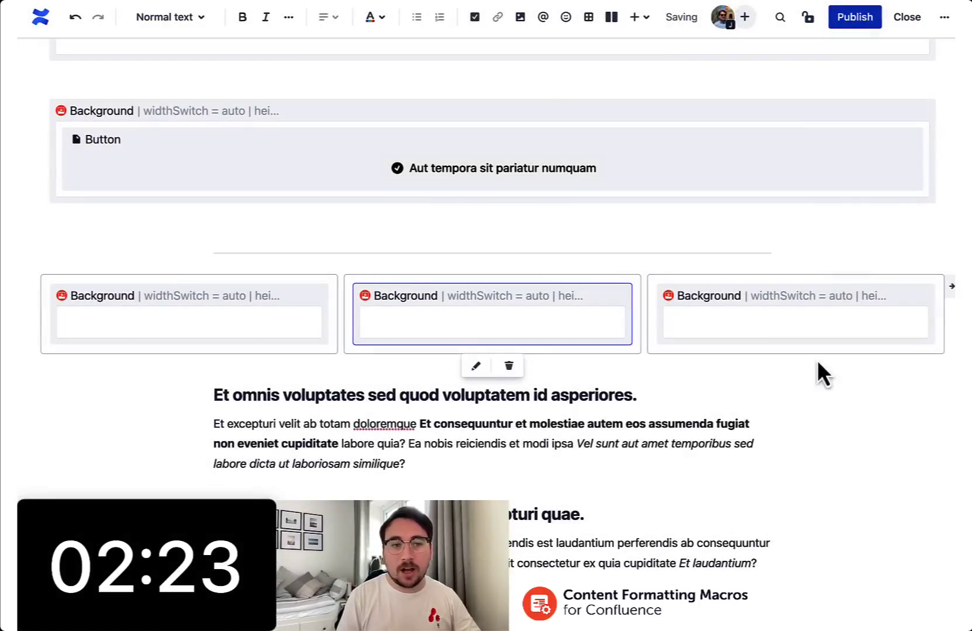
Give the right-hand Background macro a light-blue background.
click(844, 307)
click(778, 366)
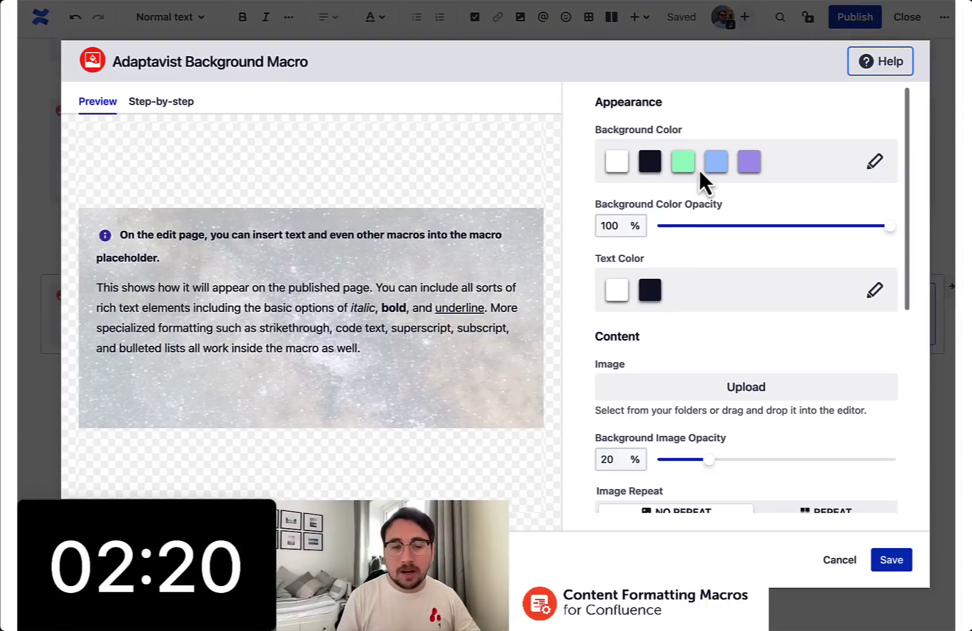
click(715, 162)
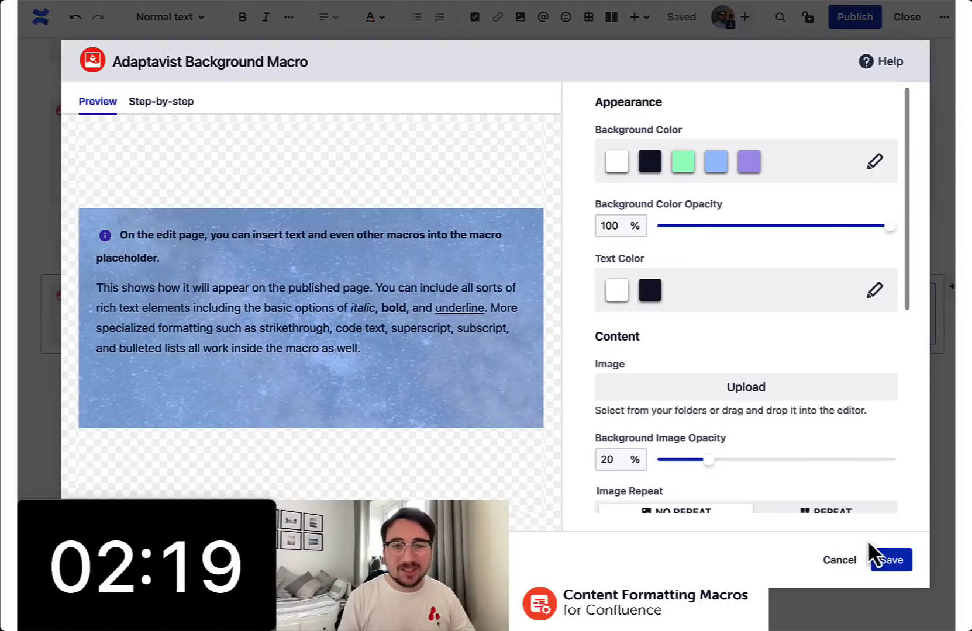
click(887, 559)
Move the first two heading-and-paragraph sections into the left and middle Background macros.
drag(406, 377, 207, 307)
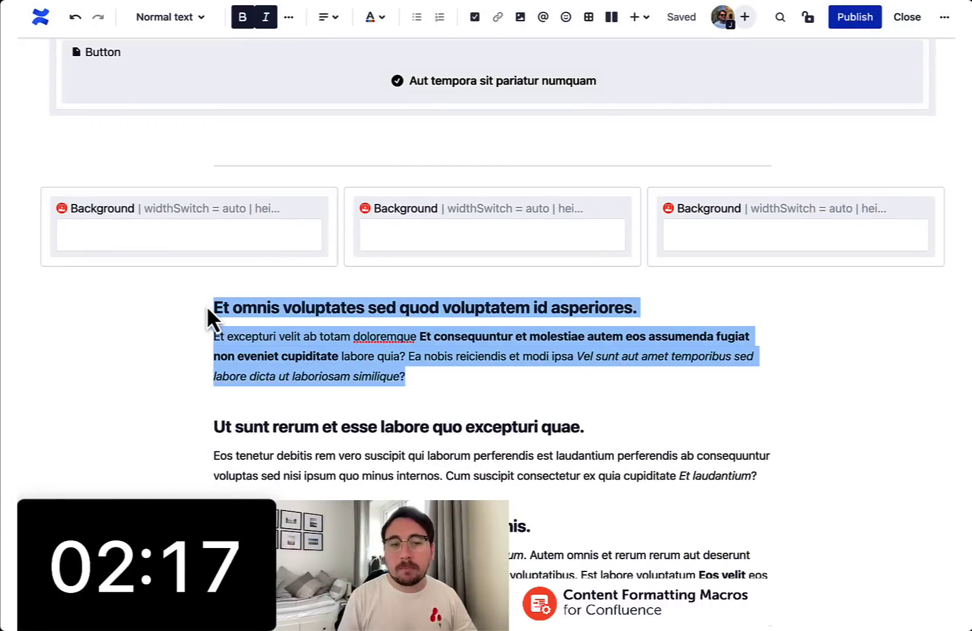
key(ctrl+x)
click(156, 232)
key(ctrl+v)
scroll(502, 466, down, 2)
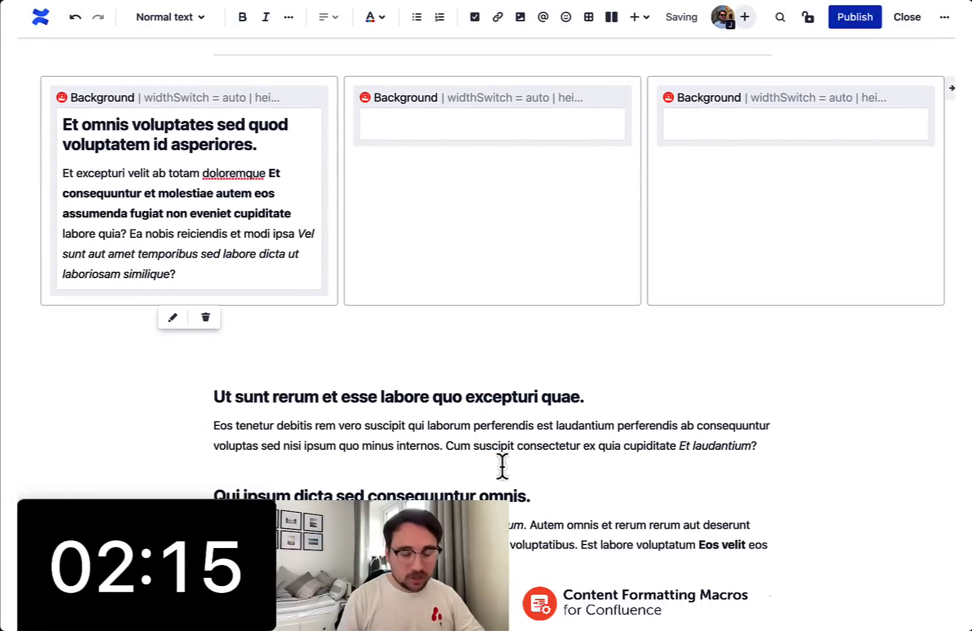
drag(695, 447, 389, 427)
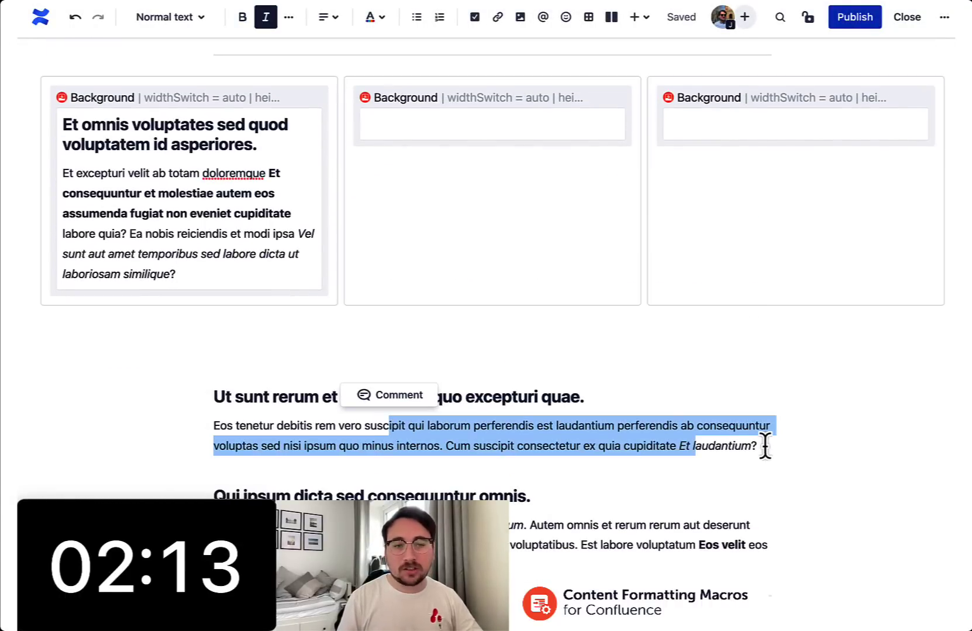
drag(765, 446, 235, 391)
key(ctrl+x)
click(371, 126)
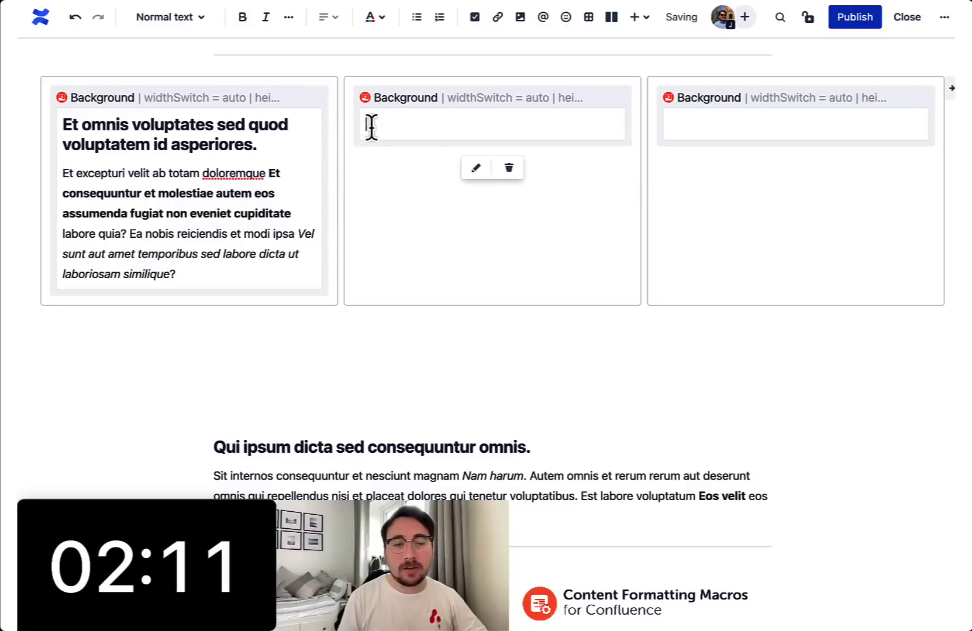
key(ctrl+v)
Move the third section into the right macro and delete the leftover empty line.
scroll(441, 321, down, 3)
drag(317, 309, 217, 232)
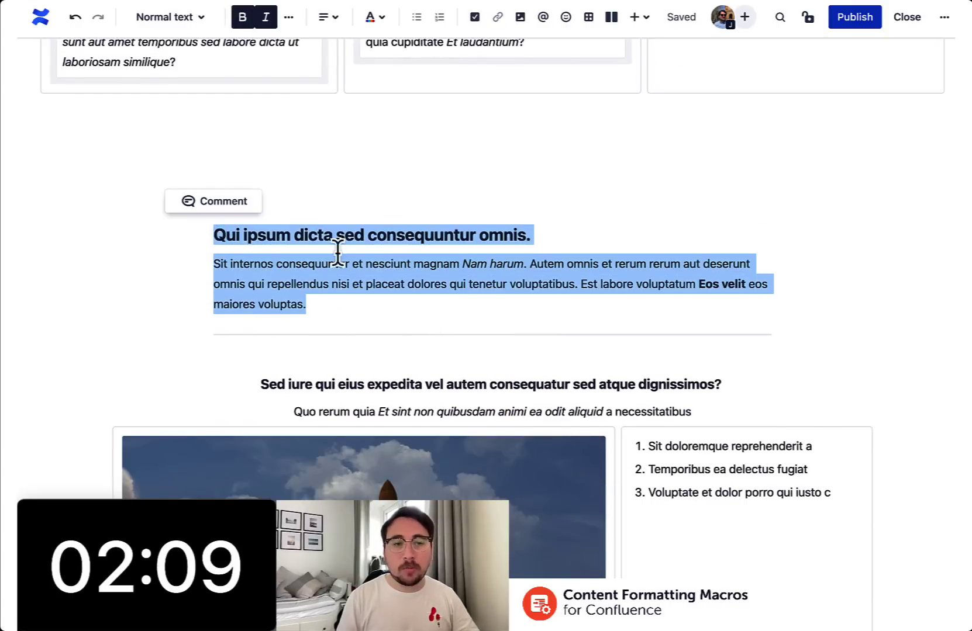
key(ctrl+x)
scroll(353, 257, up, 4)
click(727, 190)
key(ctrl+v)
scroll(661, 314, down, 2)
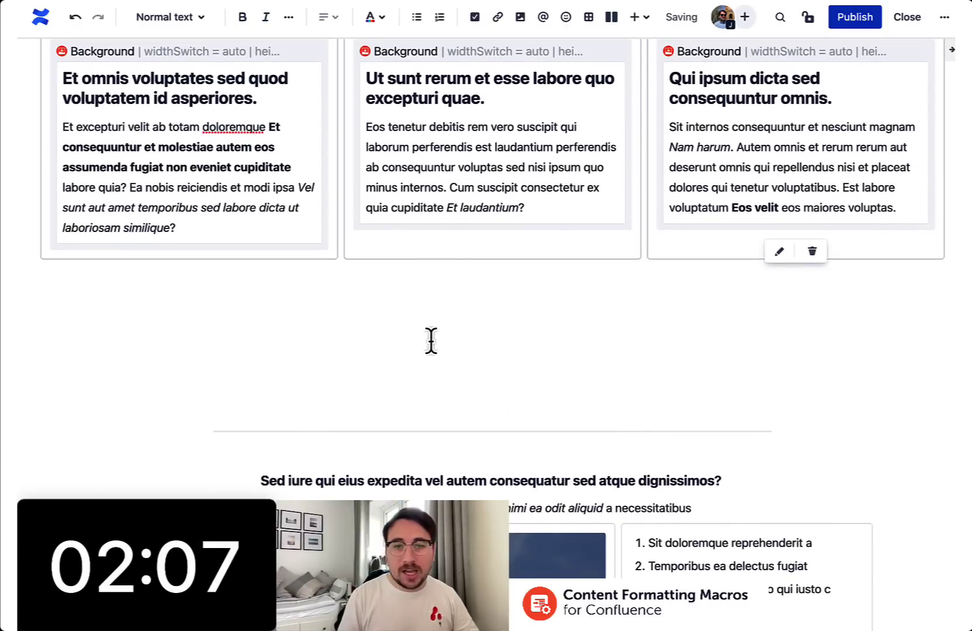
click(431, 341)
key(BackSpace)
key(BackSpace)
key(BackSpace)
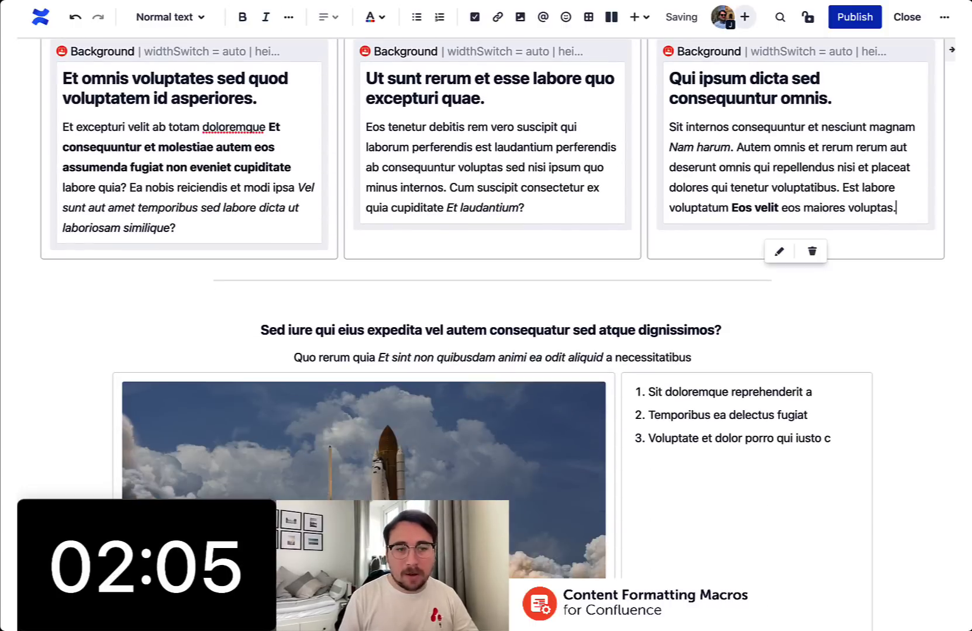
Delete the three numbered list items beside the rocket launch photo.
scroll(702, 339, down, 3)
drag(843, 269, 700, 244)
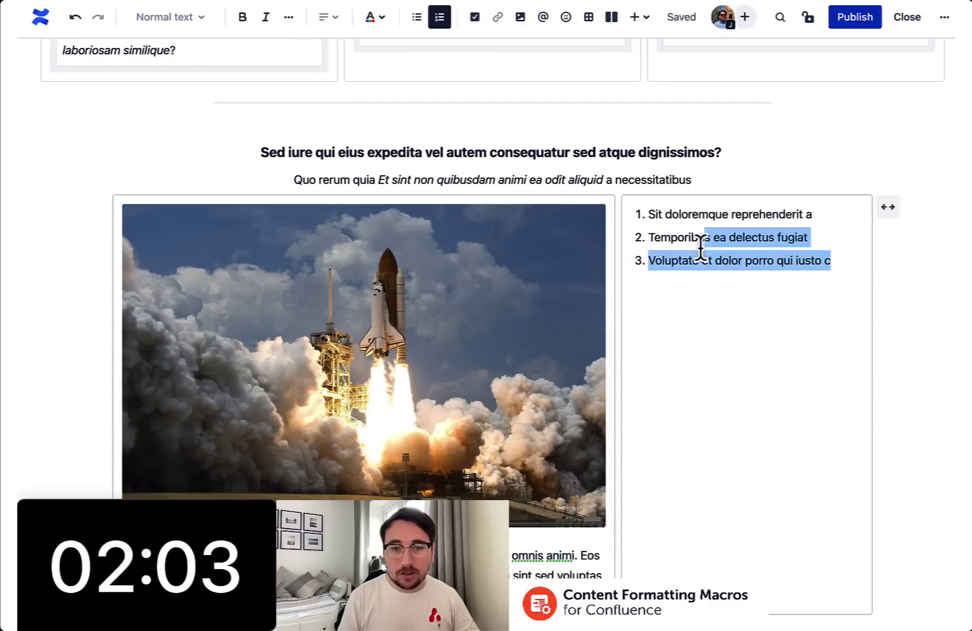
drag(639, 233, 638, 216)
key(BackSpace)
Insert a Card macro with the list text pasted as its body.
scroll(678, 239, down, 2)
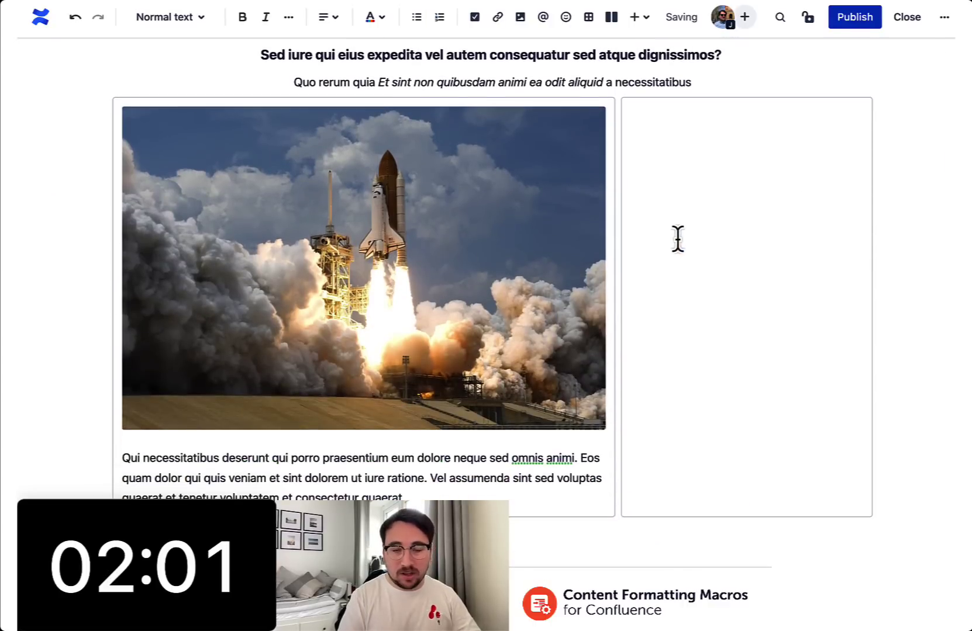
text(/ca)
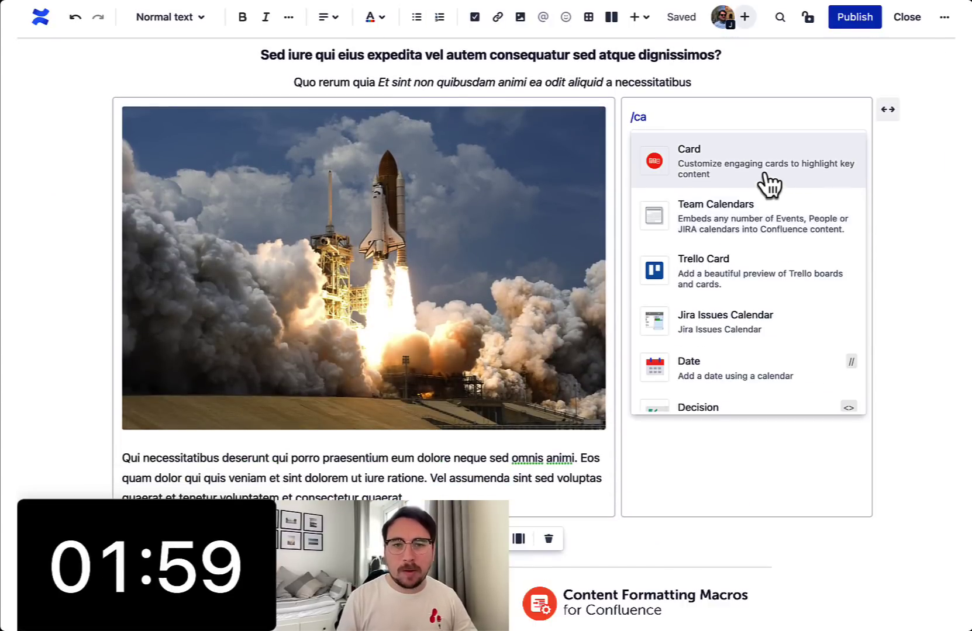
click(764, 174)
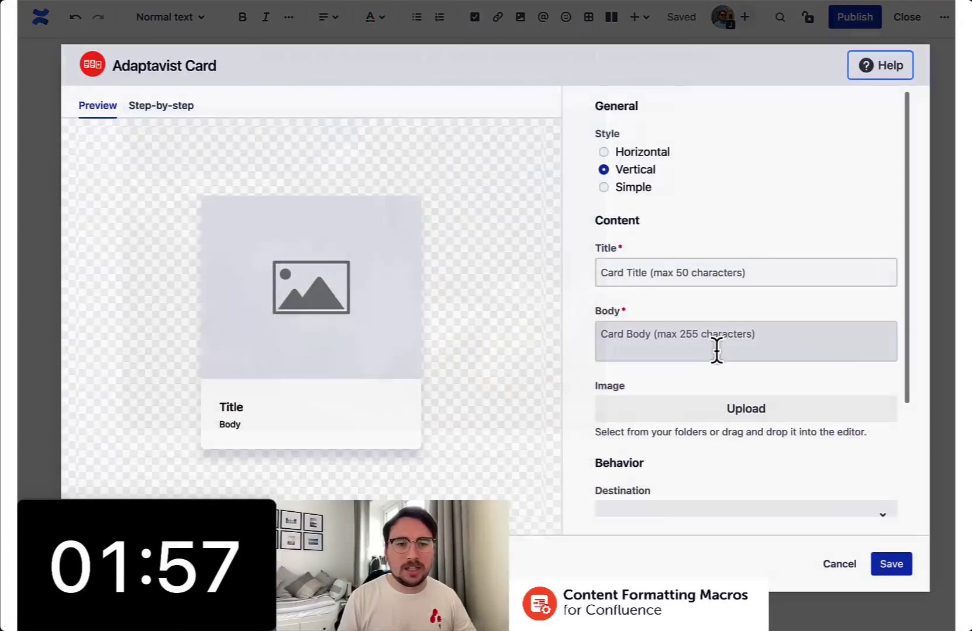
click(681, 328)
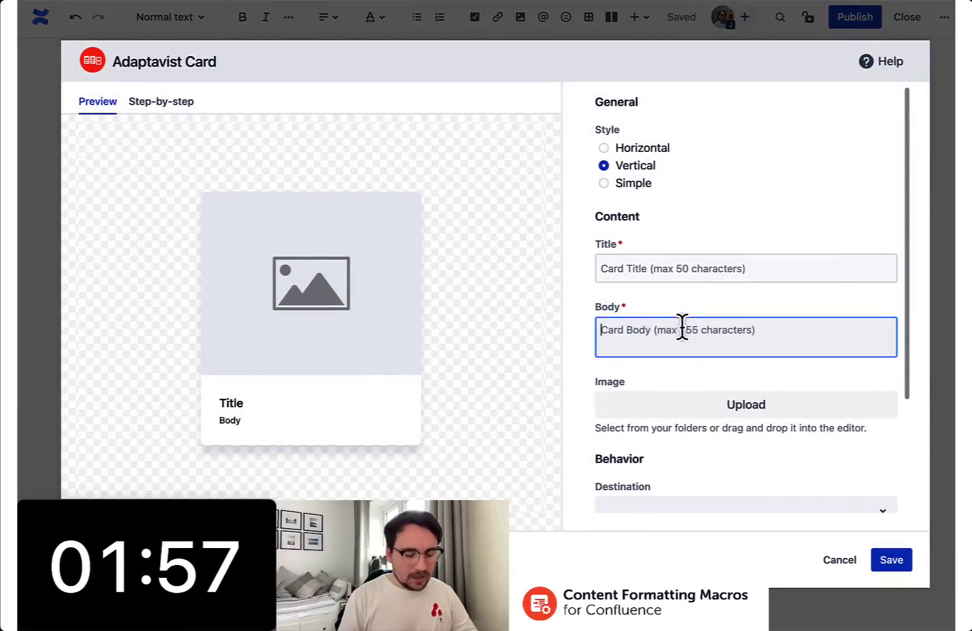
key(ctrl+v)
Title the card 1 and choose the Simple style with the dark colour scheme.
click(652, 260)
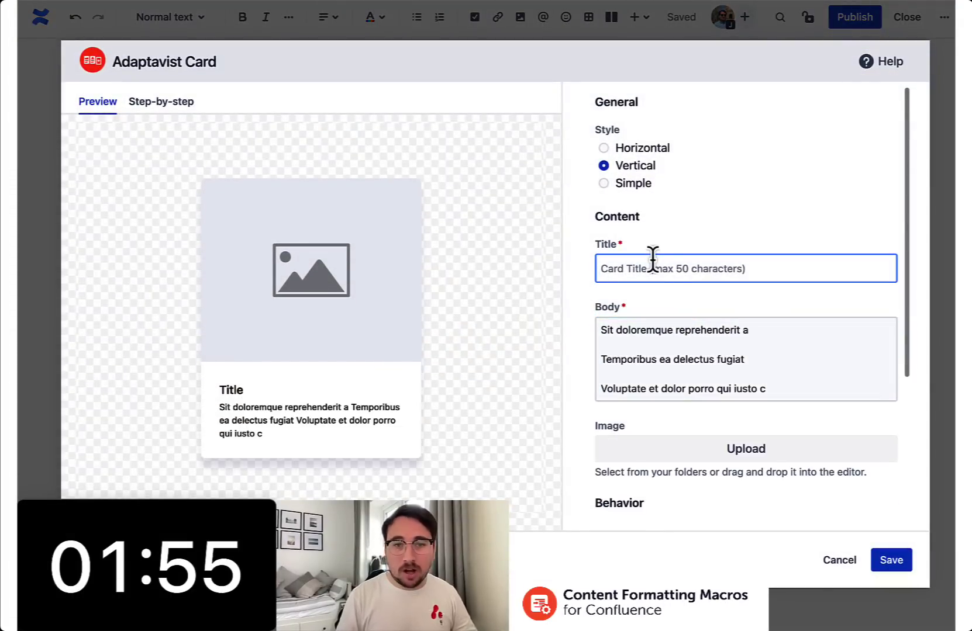
text(1)
scroll(707, 322, down, 5)
scroll(766, 333, up, 5)
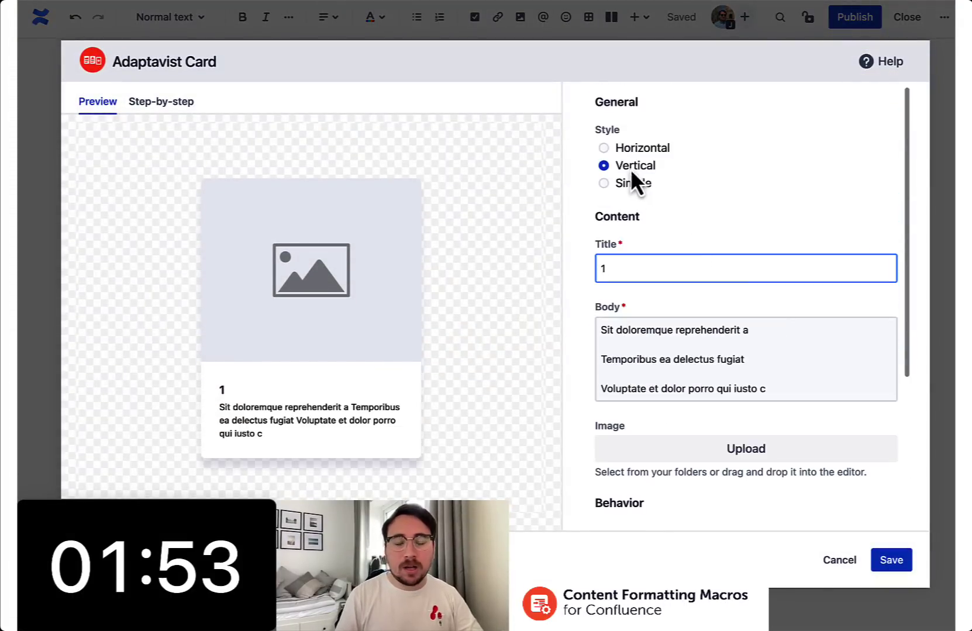
click(627, 185)
scroll(736, 302, down, 3)
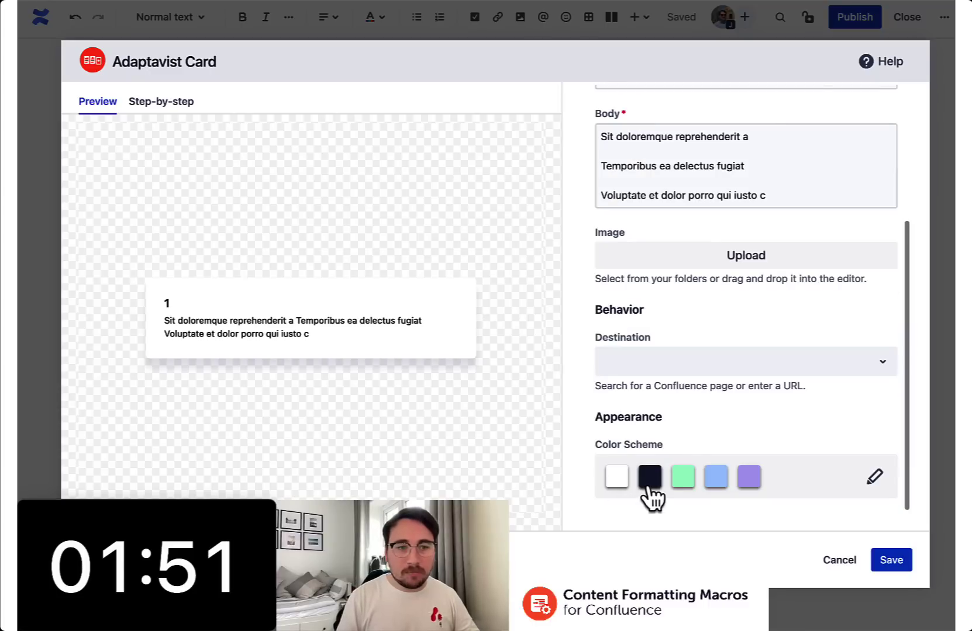
click(647, 485)
Save the dark card and paste two copies of it below.
click(891, 560)
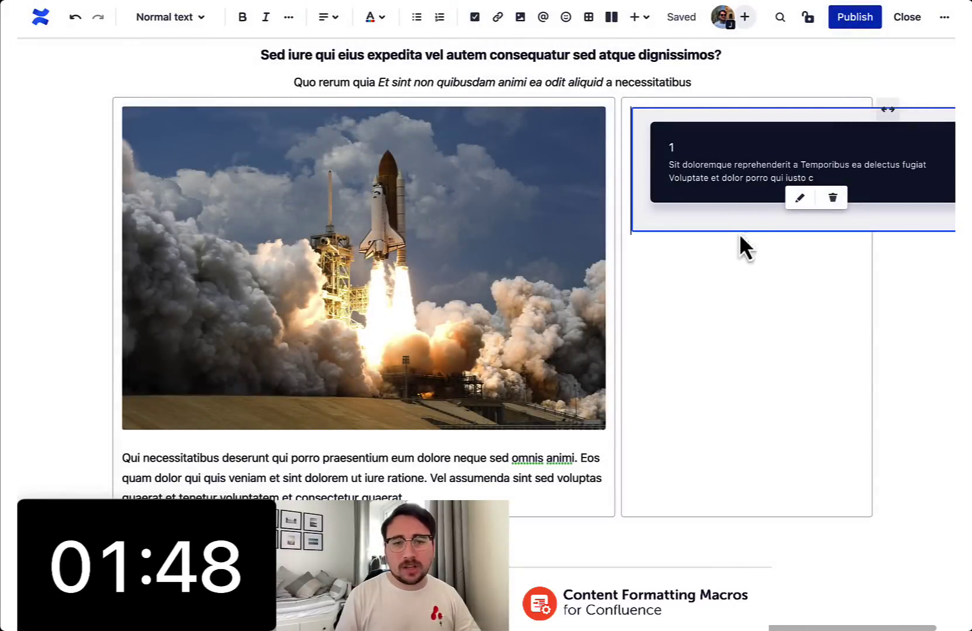
click(738, 236)
key(ctrl+v)
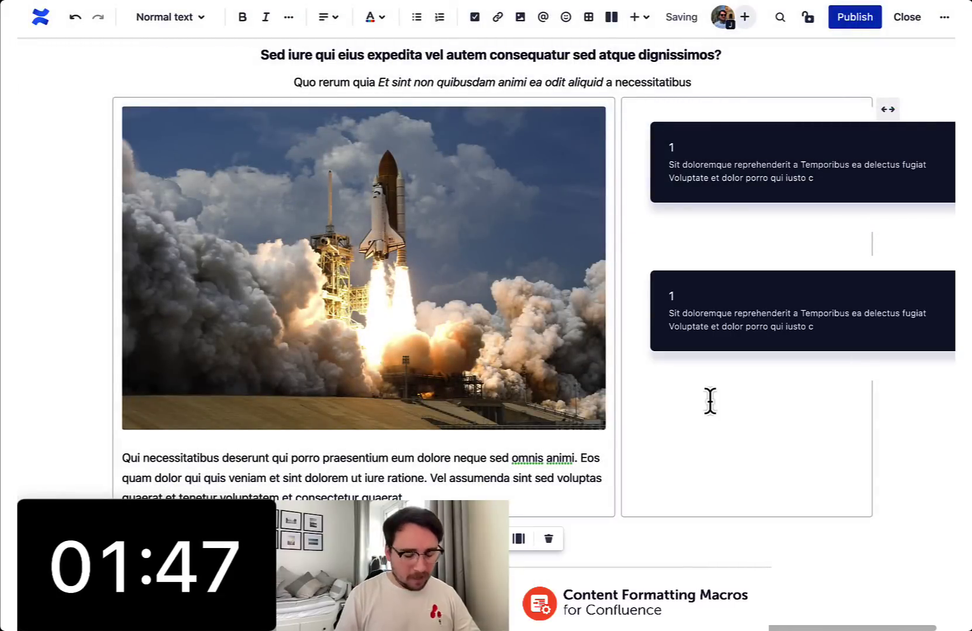
key(ctrl+v)
Trim card 1's body to its first line only.
click(774, 191)
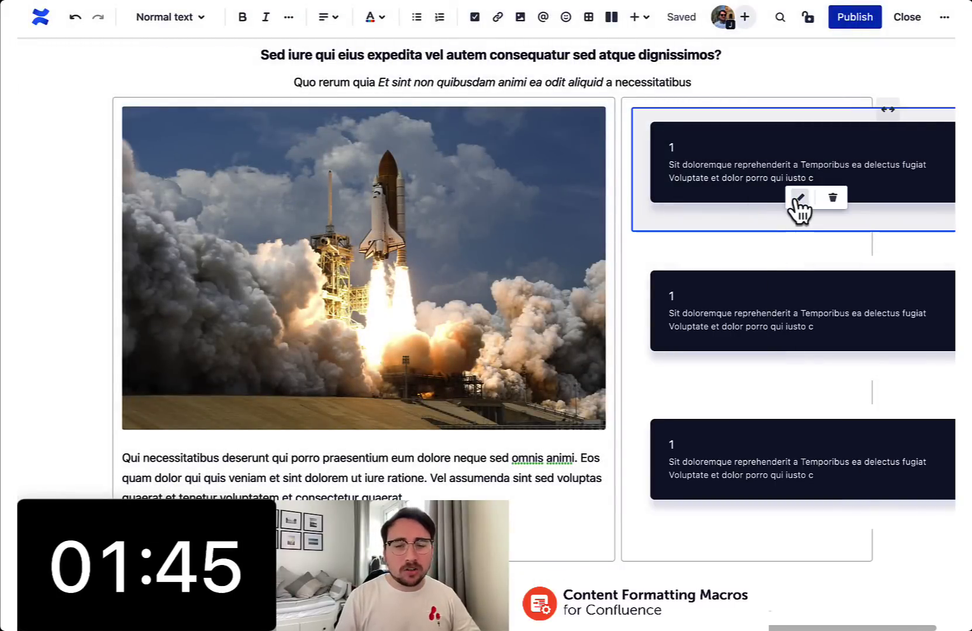
click(797, 198)
click(787, 393)
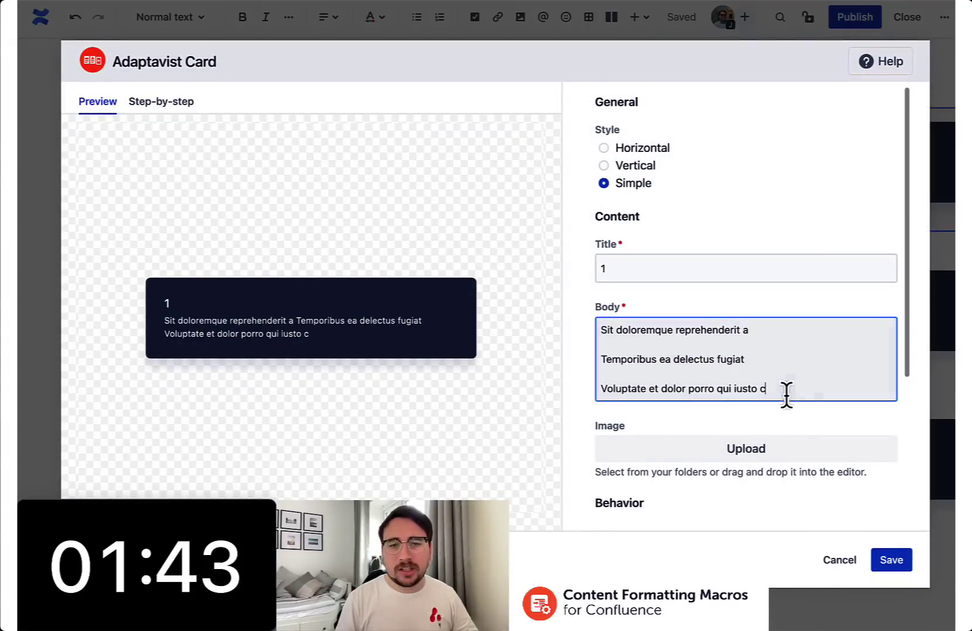
drag(787, 393, 575, 362)
key(BackSpace)
key(BackSpace)
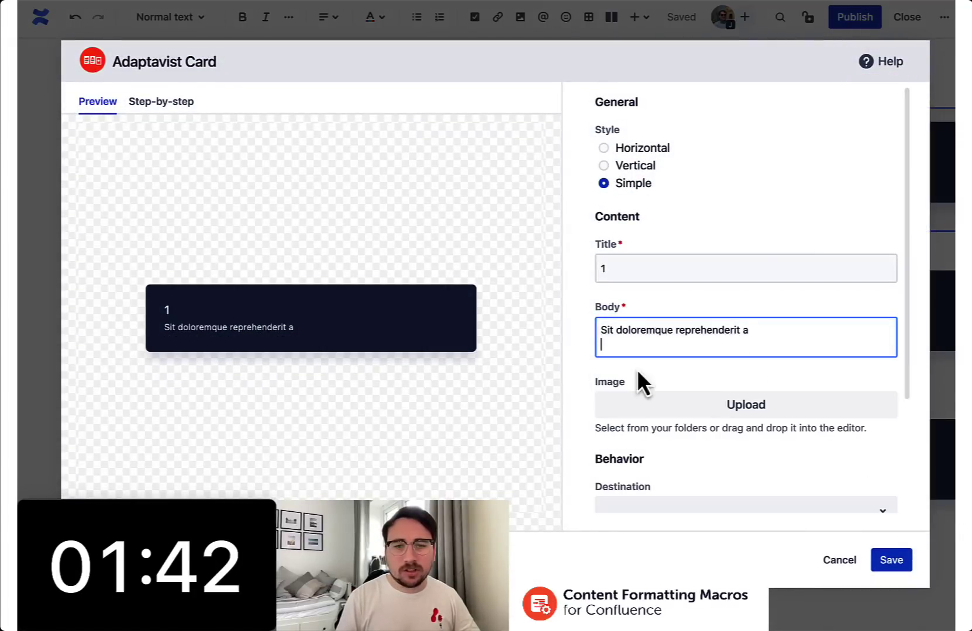
click(891, 560)
Retitle the second card 2, keep only its Temporibus line, and make it light blue.
click(790, 307)
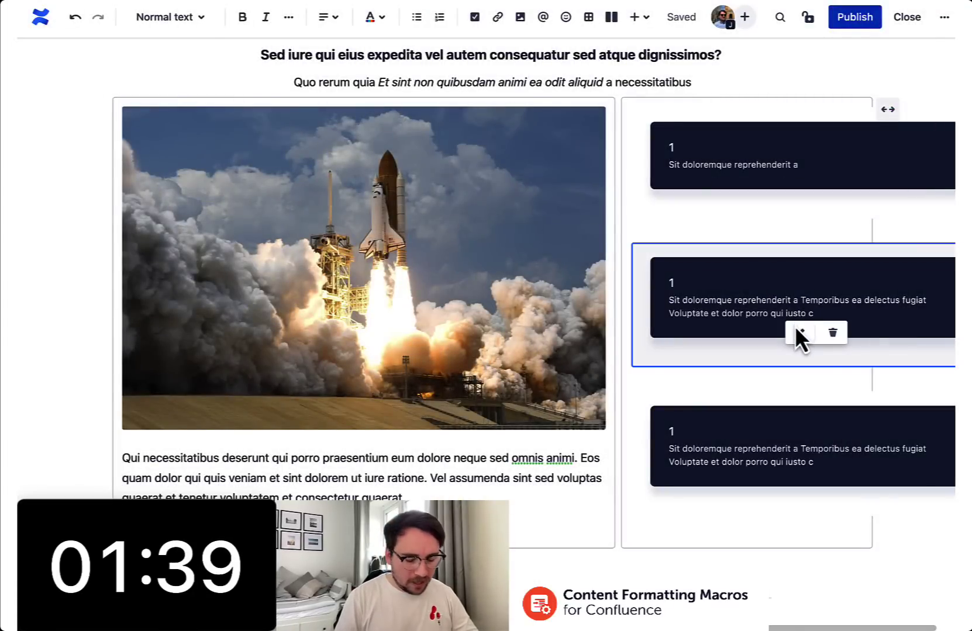
click(797, 329)
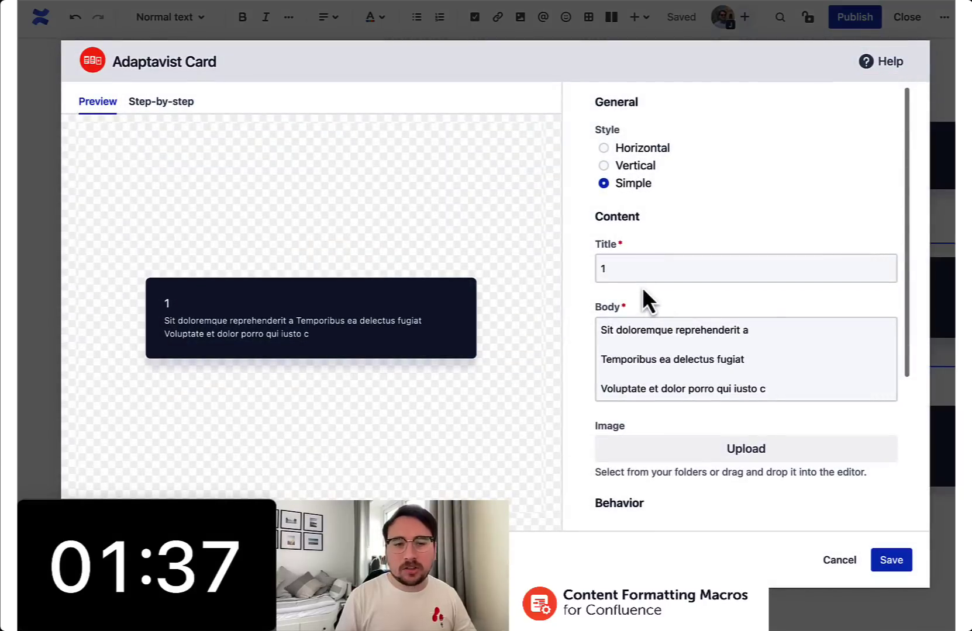
click(645, 276)
text(2)
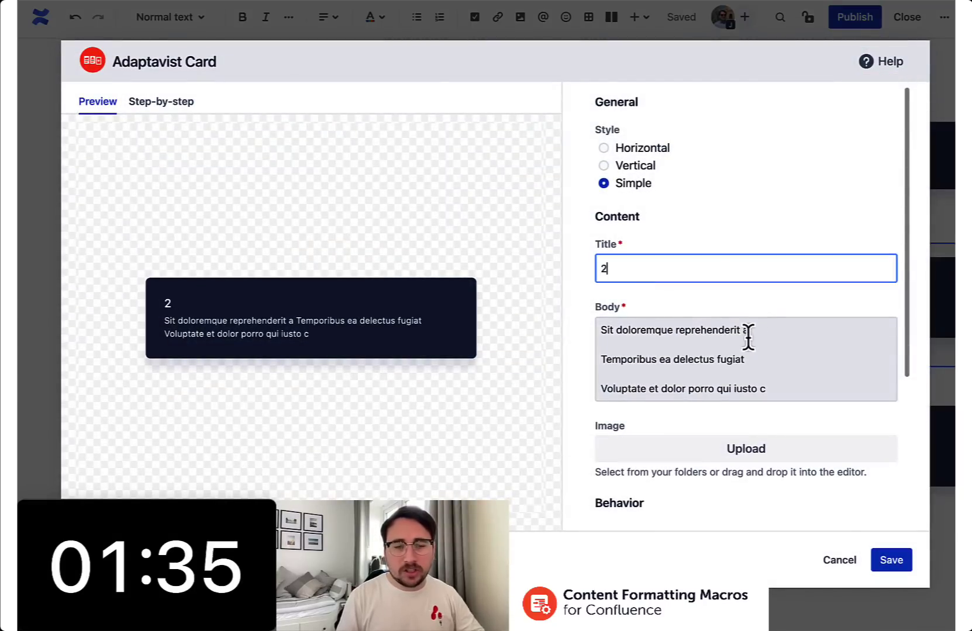
drag(750, 330, 563, 333)
key(BackSpace)
drag(782, 404, 601, 393)
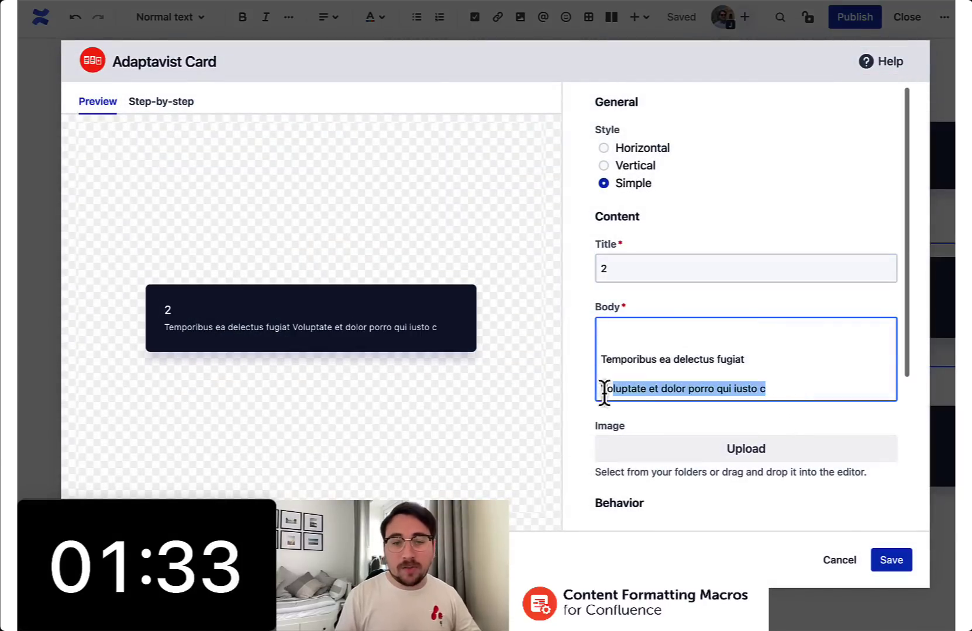
key(BackSpace)
key(BackSpace)
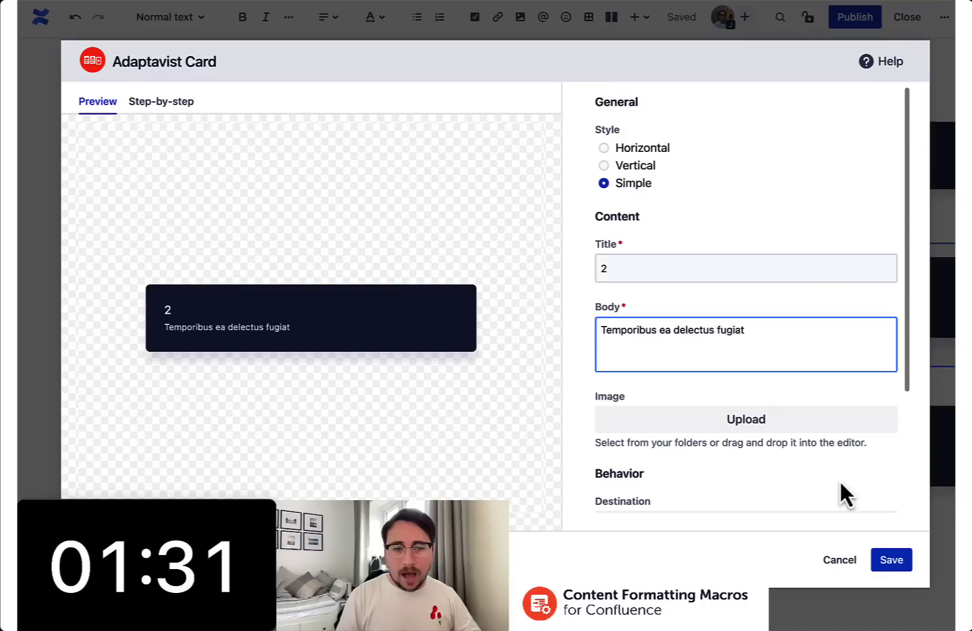
scroll(838, 469, down, 3)
click(716, 476)
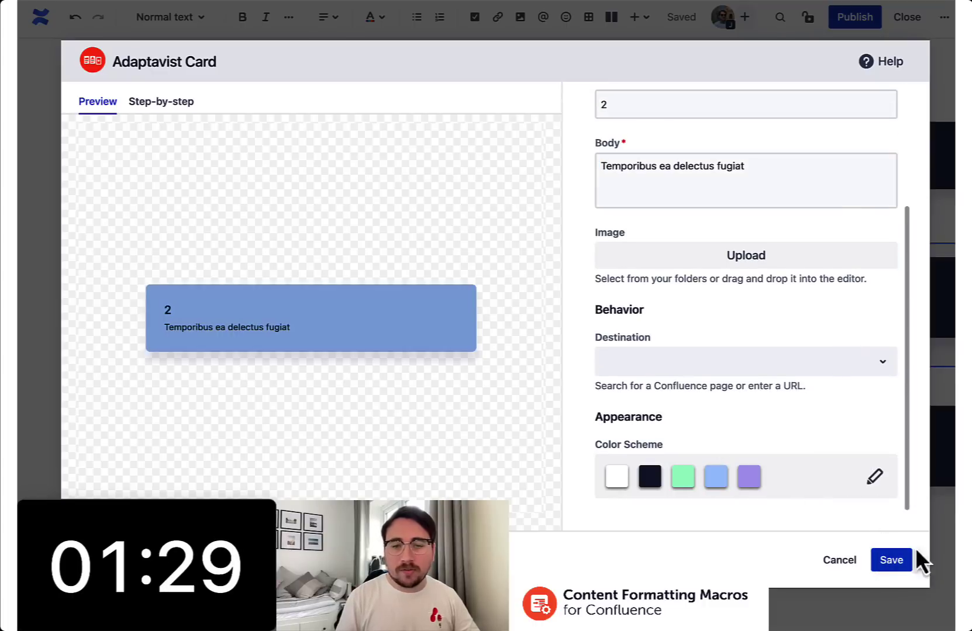
click(900, 559)
Remove the first two body lines from the third card.
click(830, 450)
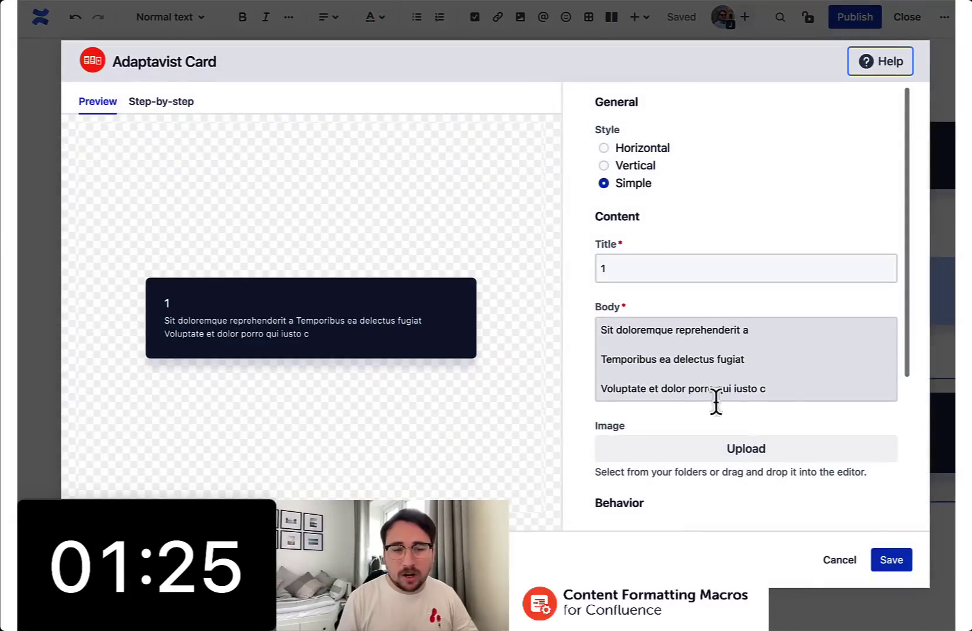
drag(791, 393, 621, 362)
click(757, 358)
drag(757, 358, 561, 316)
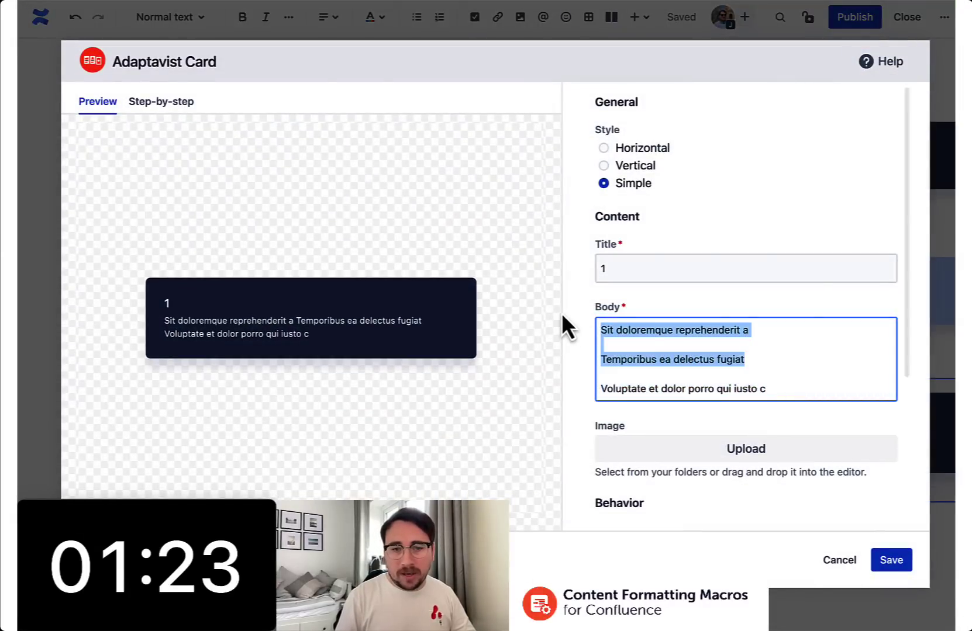
click(562, 316)
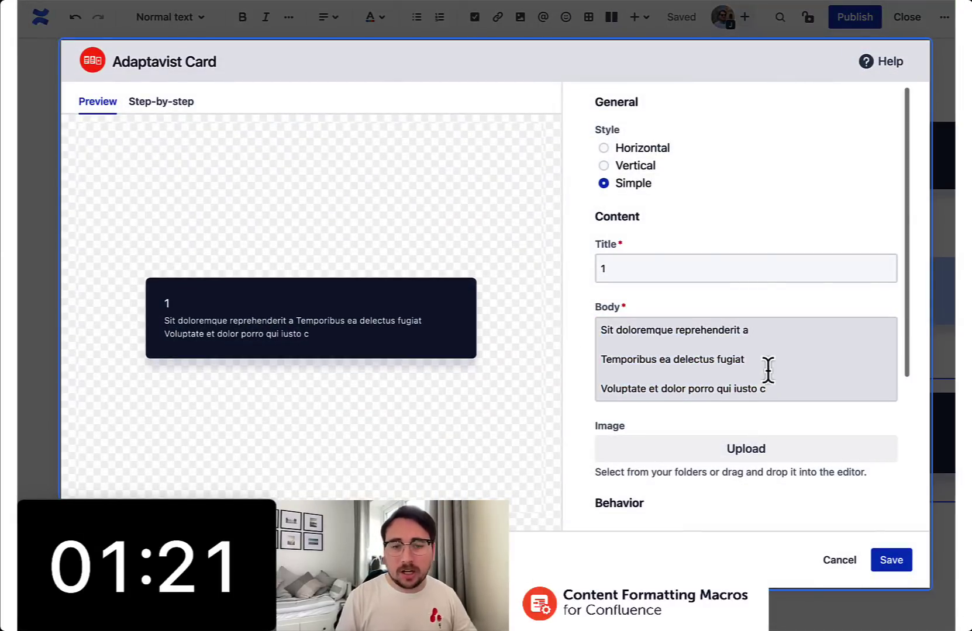
drag(766, 369, 592, 330)
key(BackSpace)
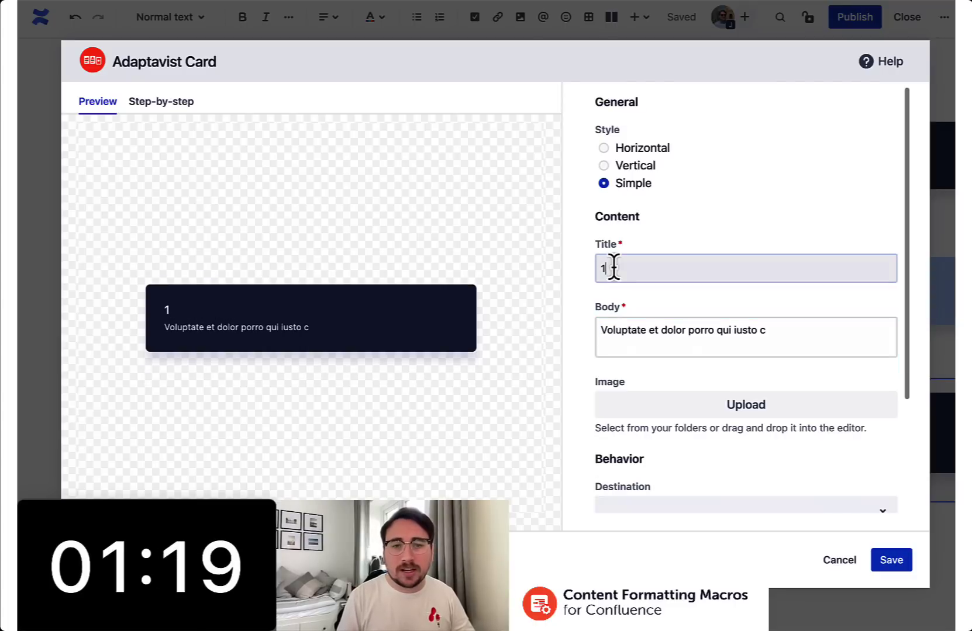
Change the third card's title to 3 and save it.
click(614, 269)
text(3)
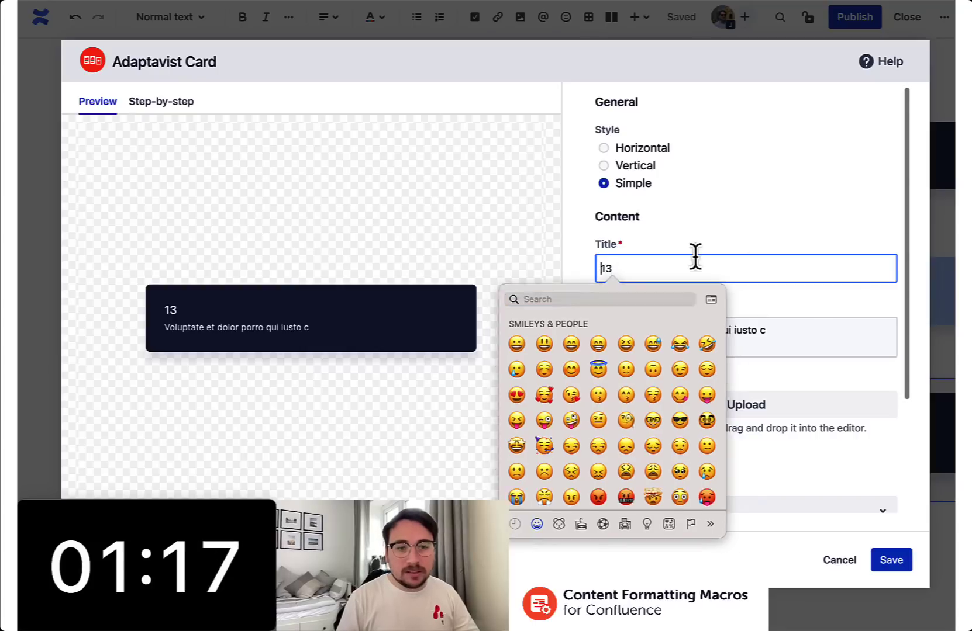
click(684, 270)
key(Left)
key(BackSpace)
scroll(818, 389, down, 3)
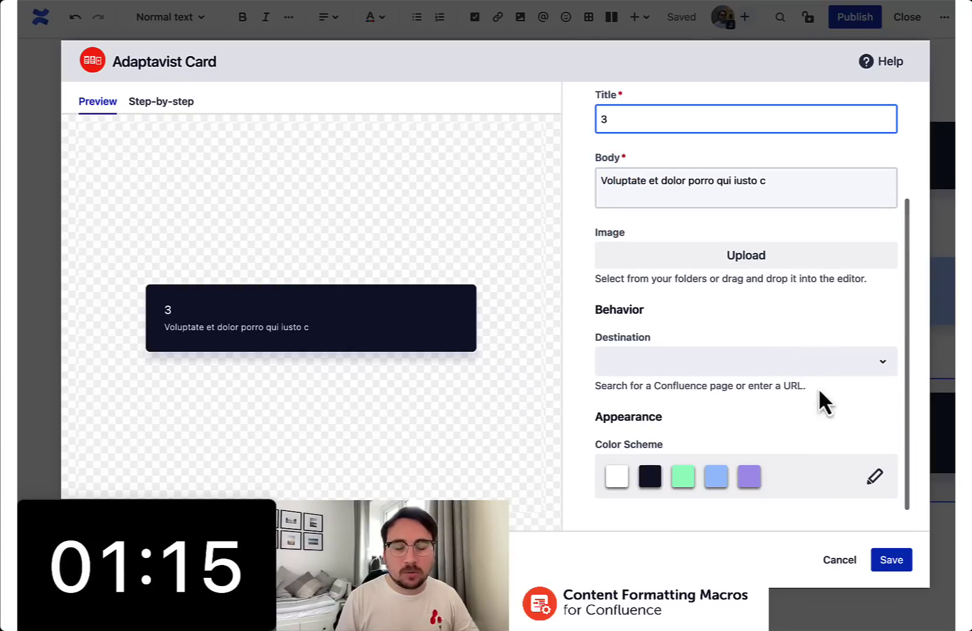
click(901, 559)
scroll(613, 397, down, 3)
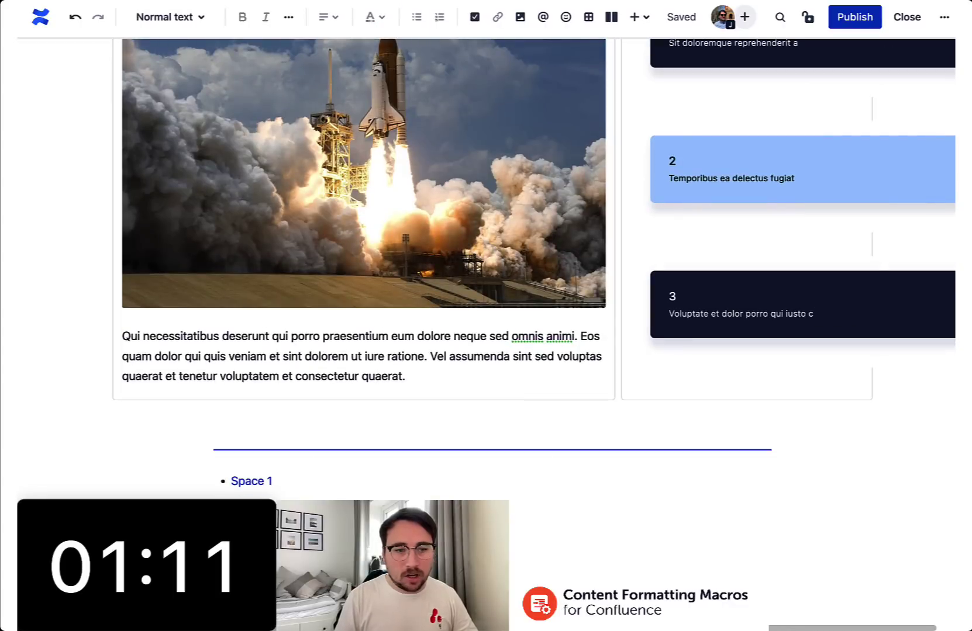
Insert a Background macro below the divider using the uploaded cfm4c-4.jpg image.
scroll(534, 270, down, 1)
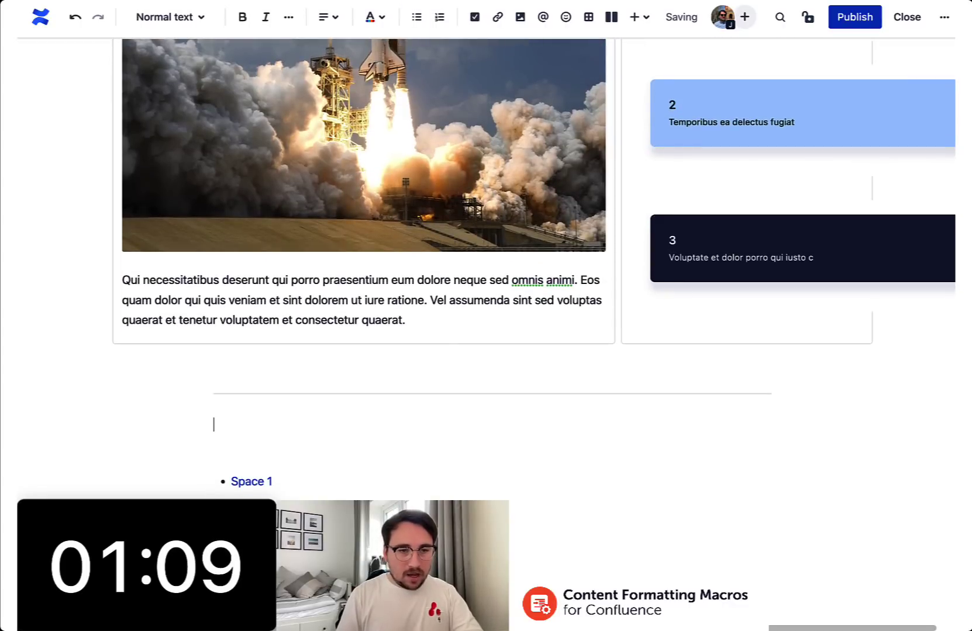
text(/ba)
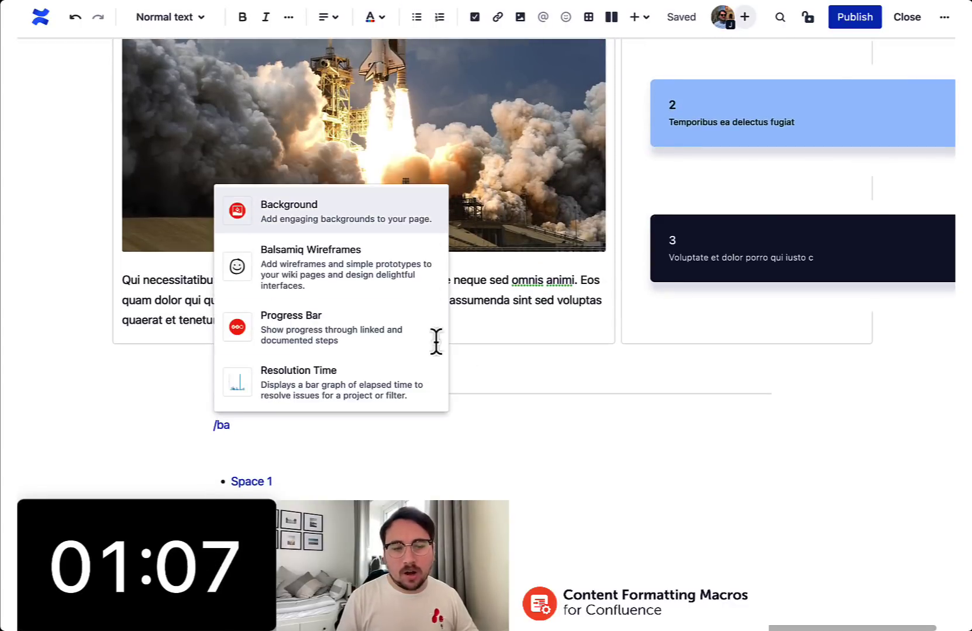
click(230, 222)
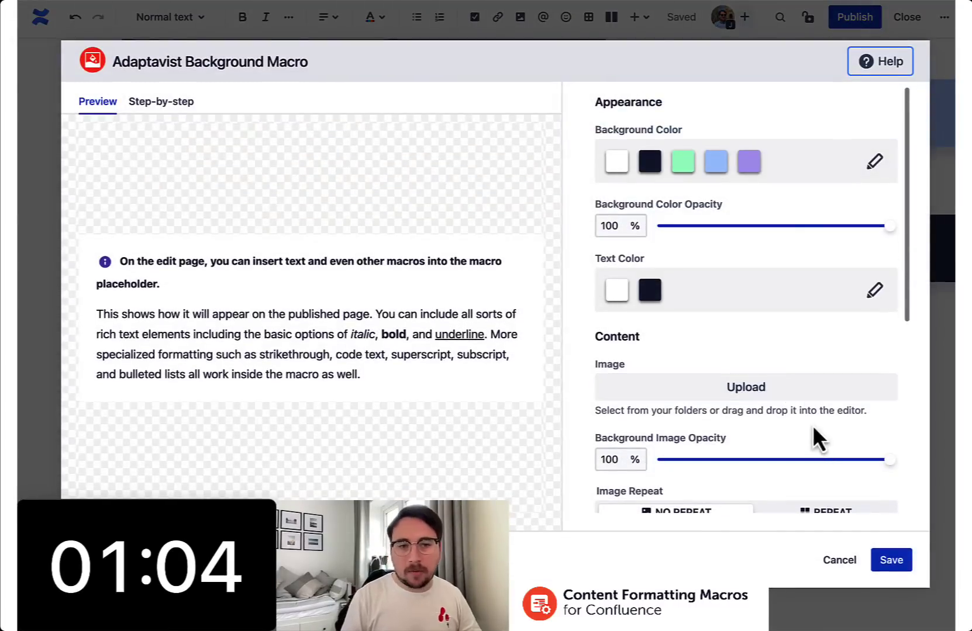
click(783, 390)
click(362, 243)
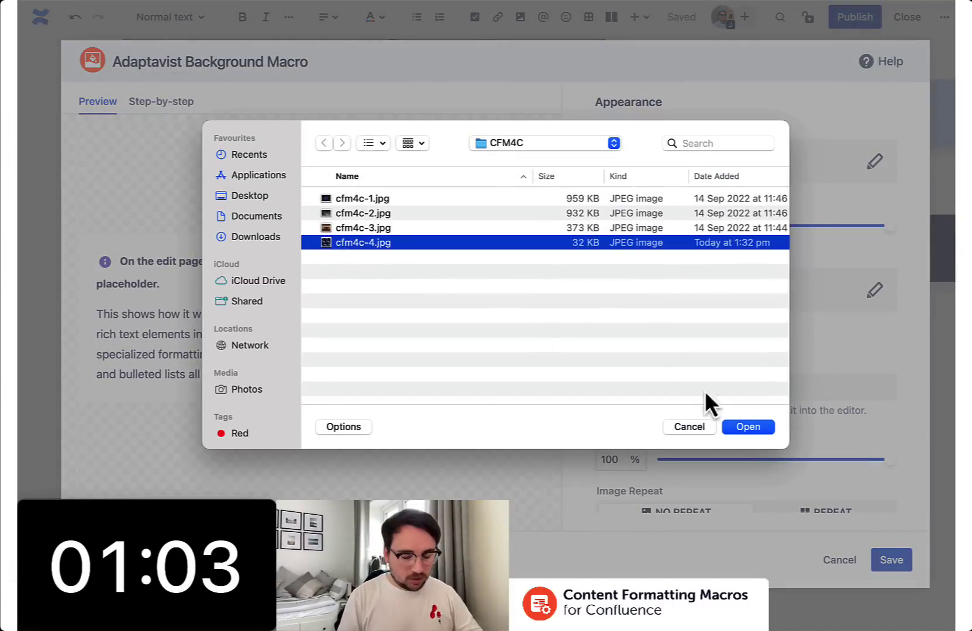
click(753, 427)
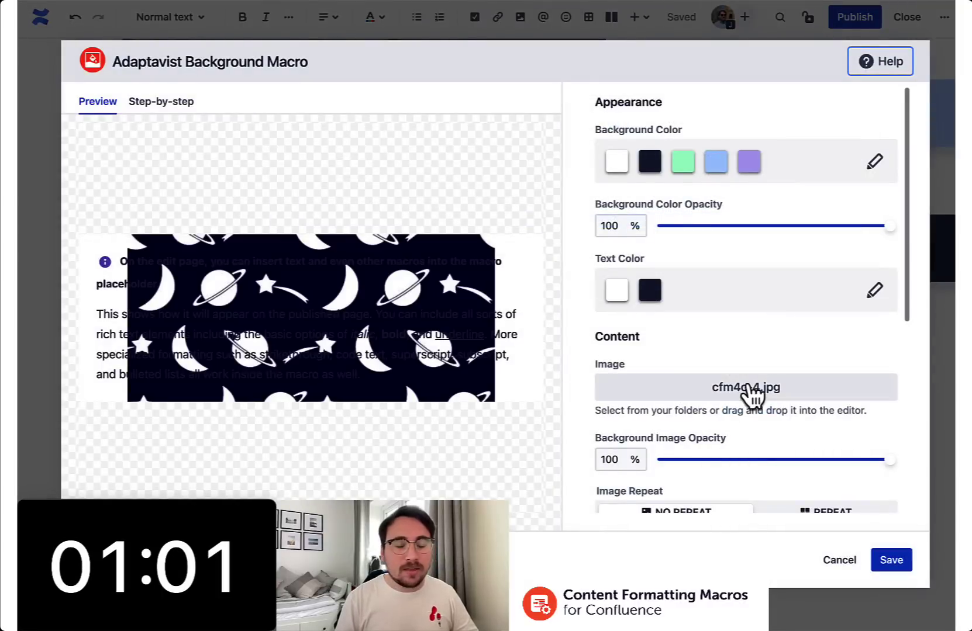
Set the pattern to repeat at 5% opacity with 40 px rounded corners, and save.
scroll(842, 357, down, 5)
click(846, 350)
scroll(760, 265, up, 3)
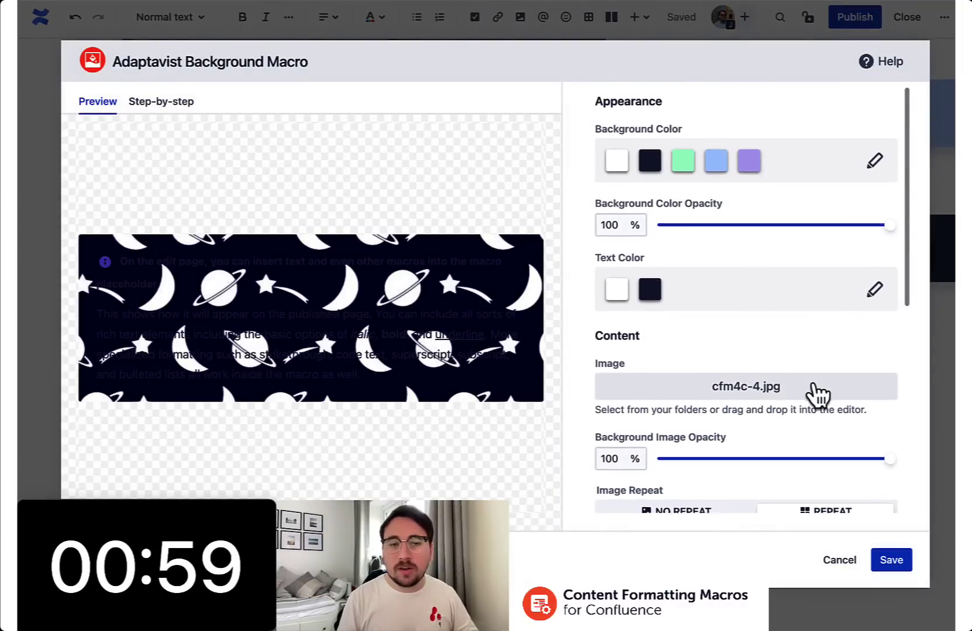
scroll(848, 397, down, 2)
drag(824, 393, 672, 390)
scroll(783, 447, down, 5)
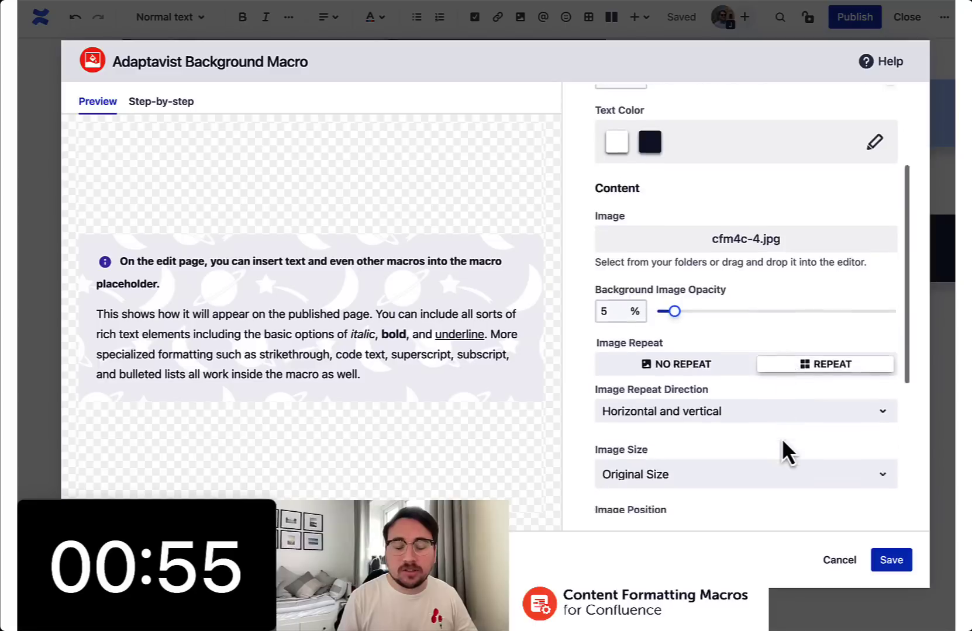
drag(679, 486, 948, 538)
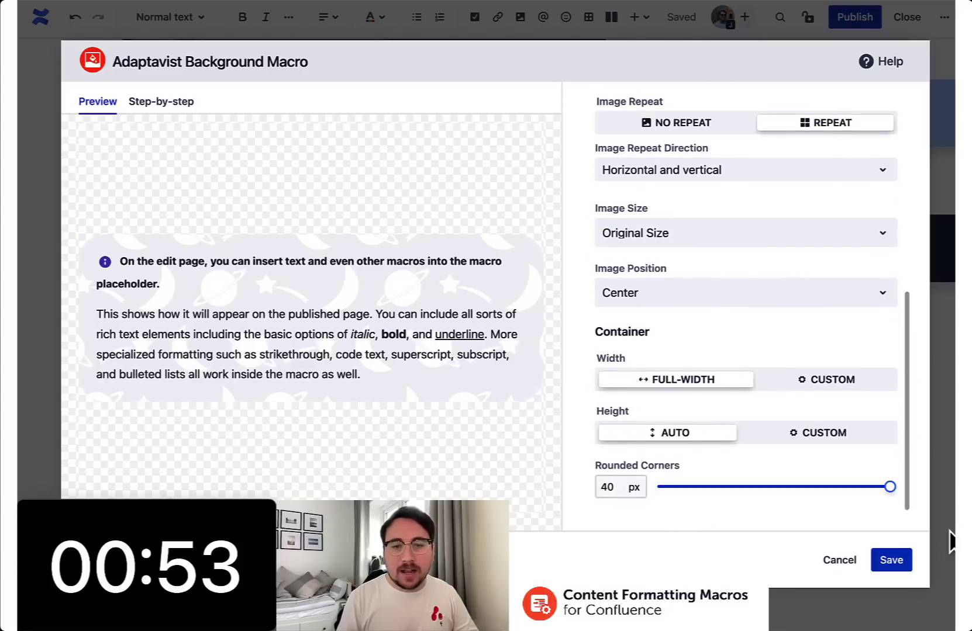
click(901, 566)
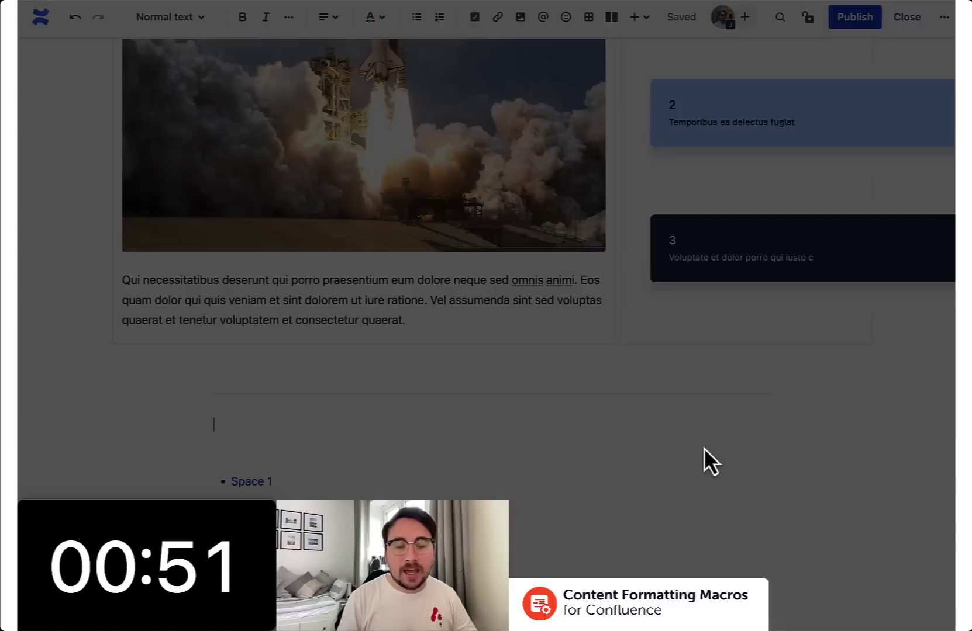
Insert a Progress Bar step titled "1 Space" linking to #, with step number 1.
text(/pro)
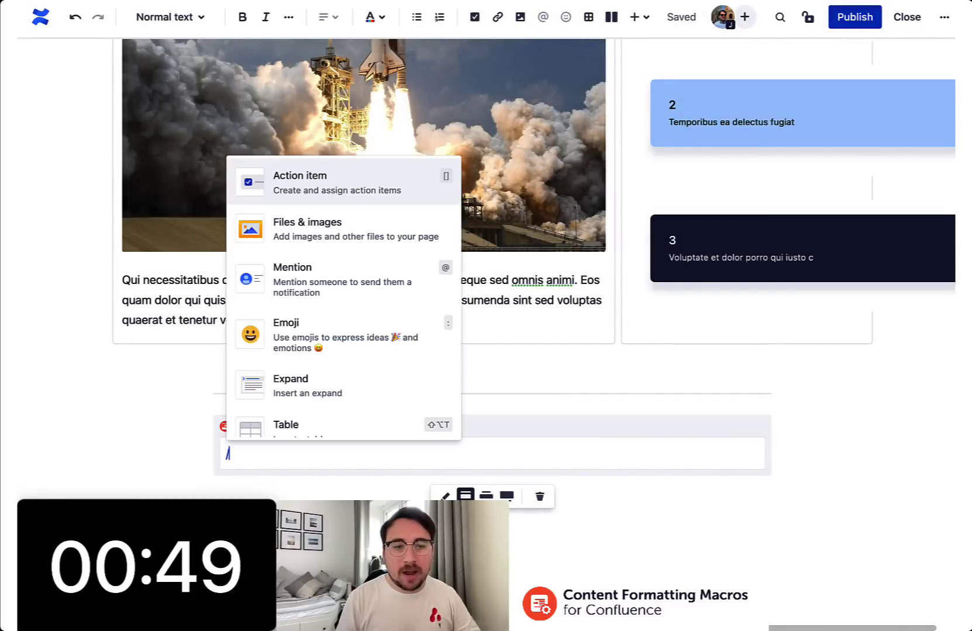
click(347, 284)
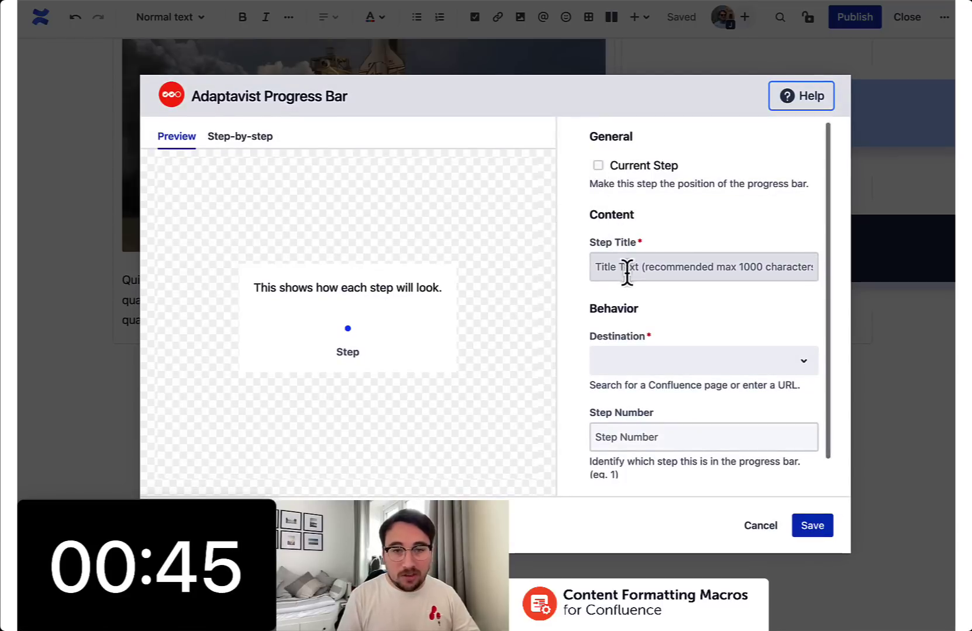
click(627, 271)
text(1)
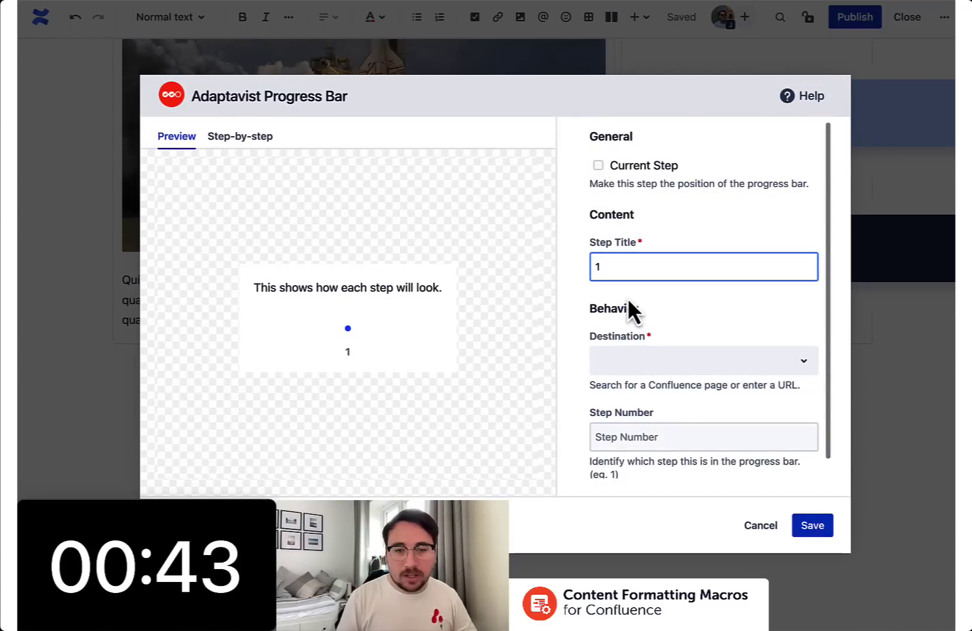
text( Spave)
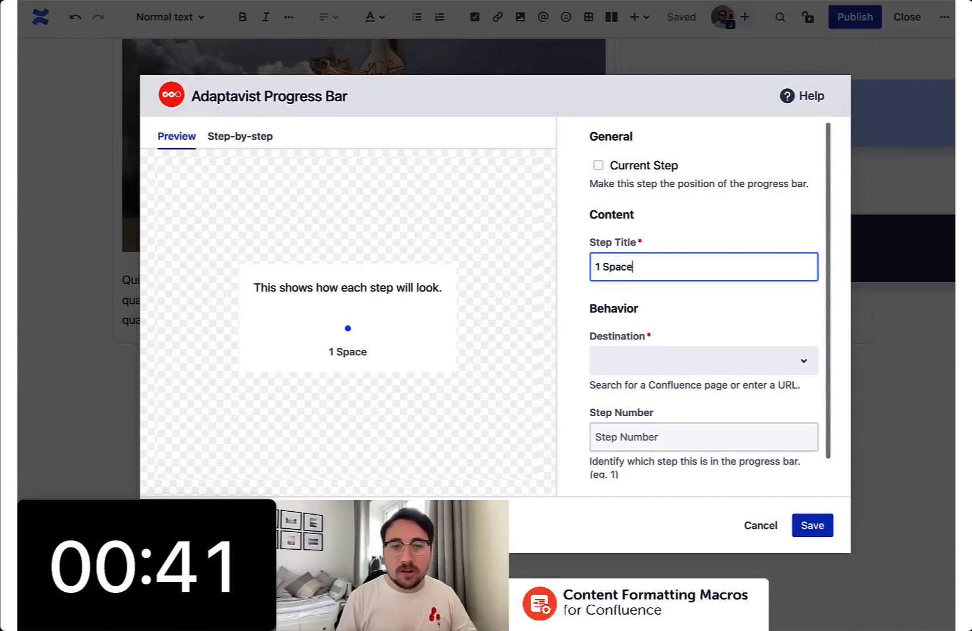
scroll(666, 368, down, 1)
click(660, 354)
text(#)
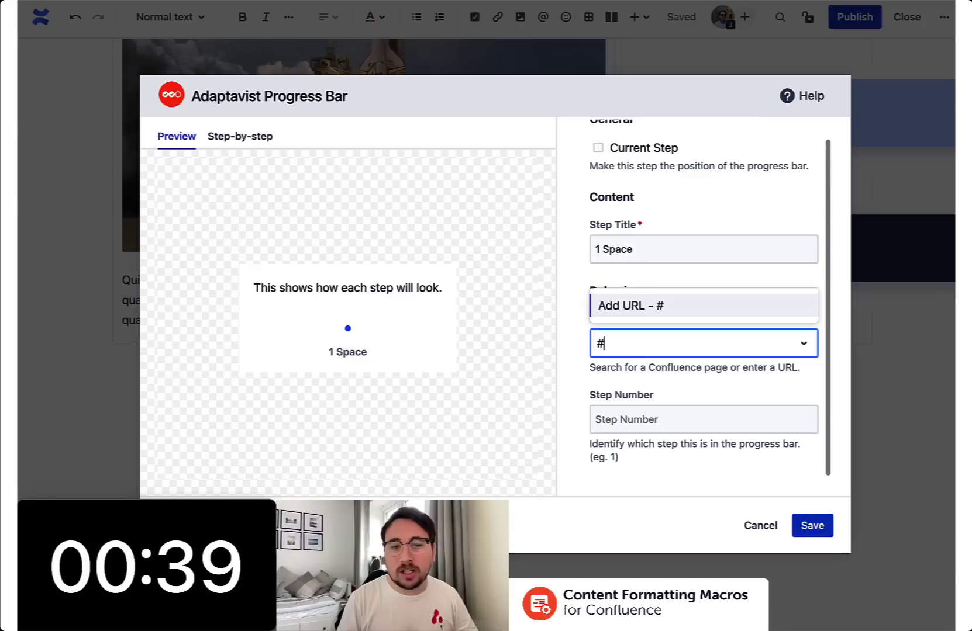
click(610, 307)
click(648, 415)
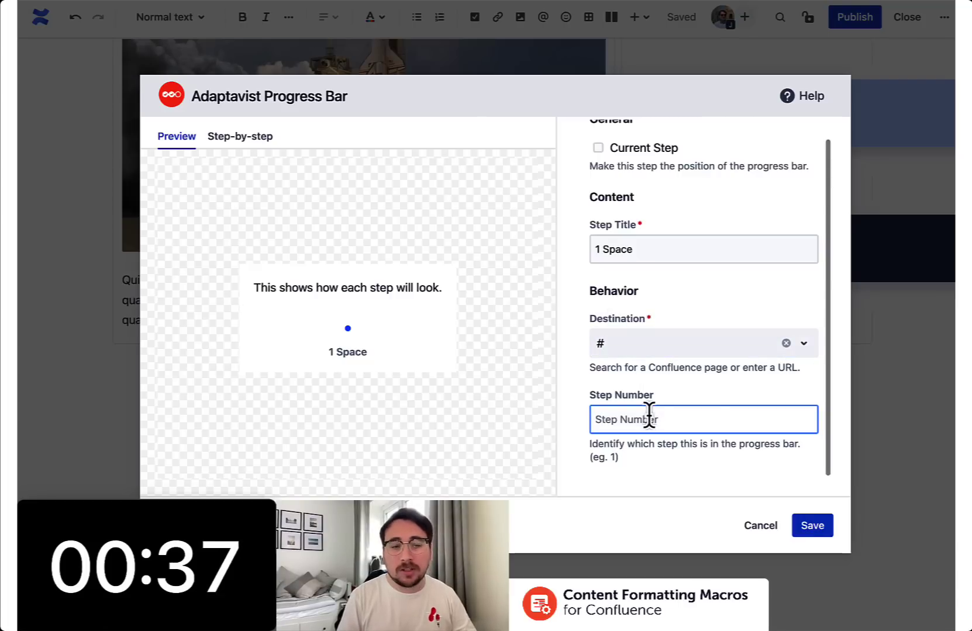
text(1)
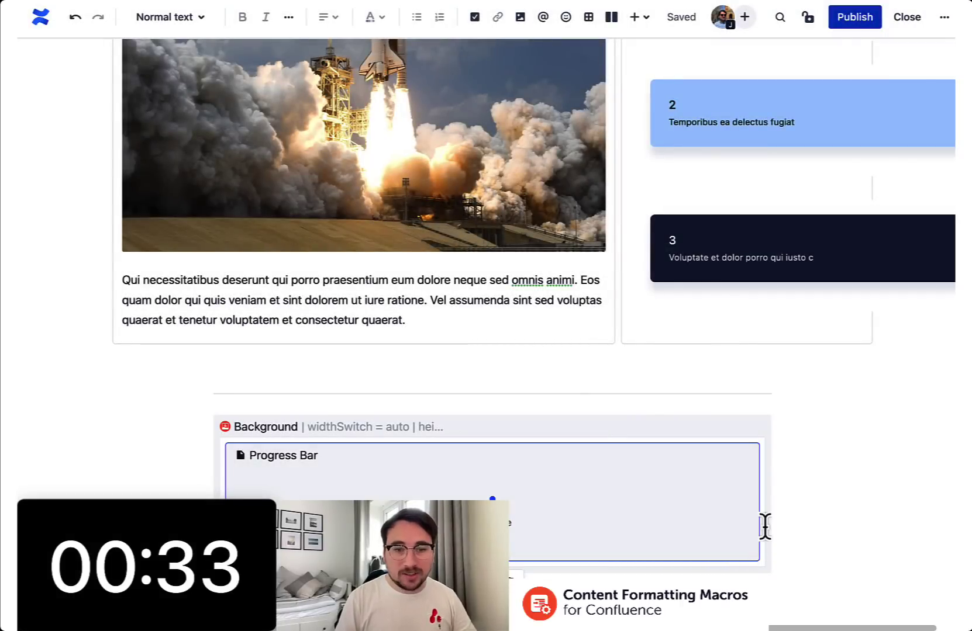
Paste another progress step and make it 2 Space, step number 2, marked as current.
scroll(764, 525, down, 2)
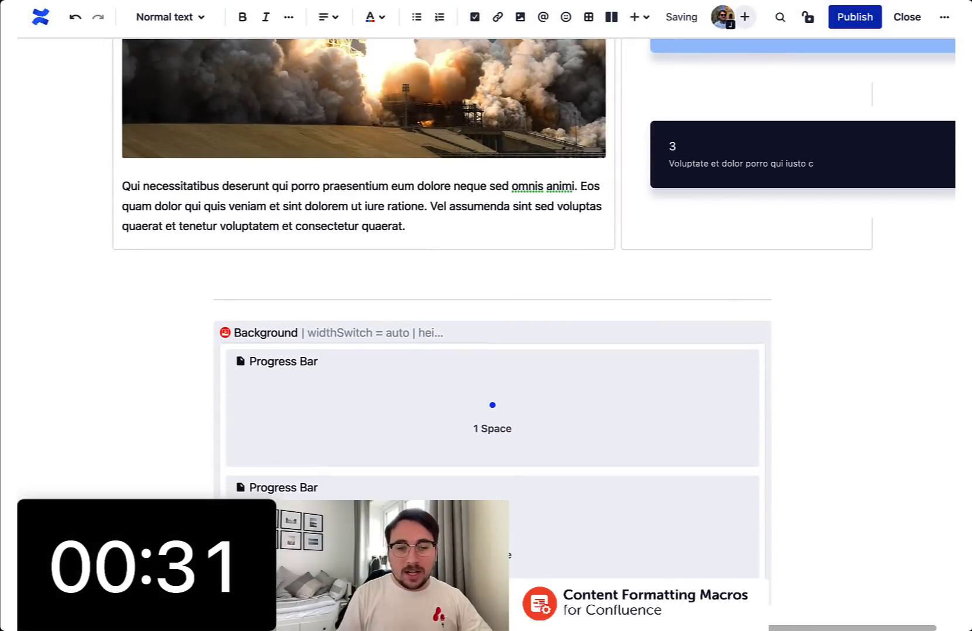
scroll(492, 315, down, 3)
click(759, 416)
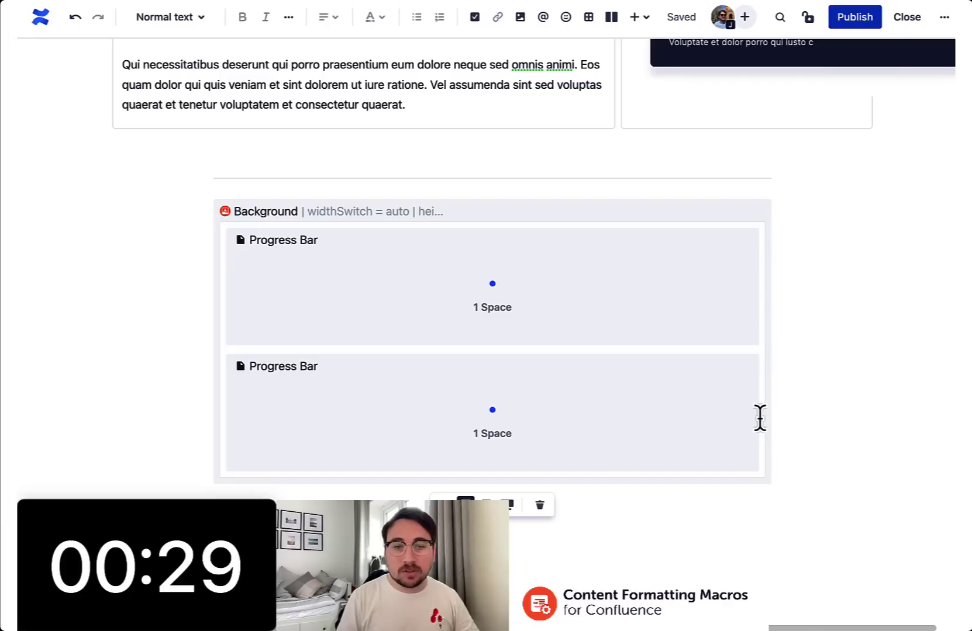
key(ctrl+v)
click(518, 343)
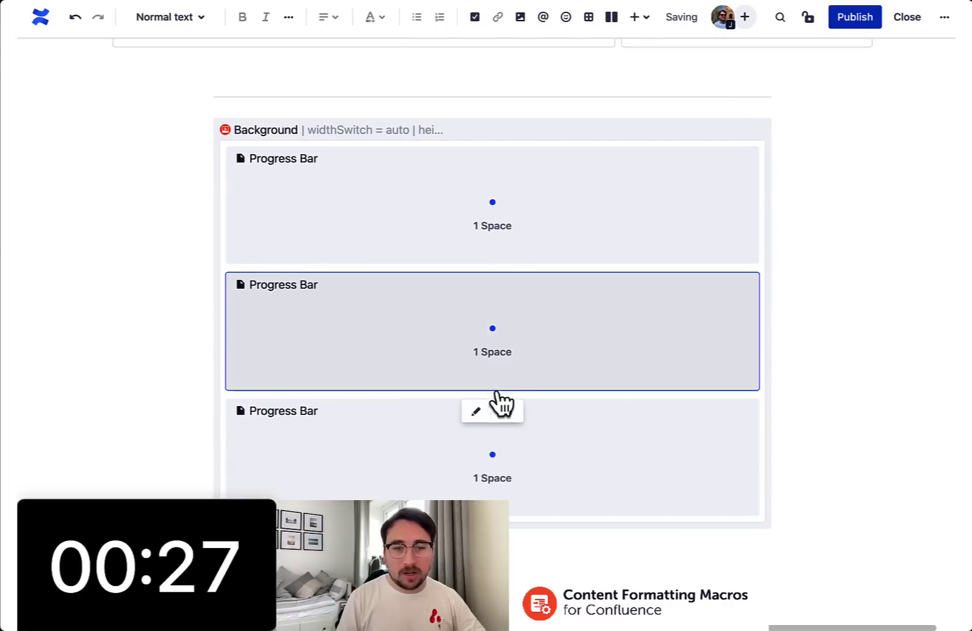
click(477, 411)
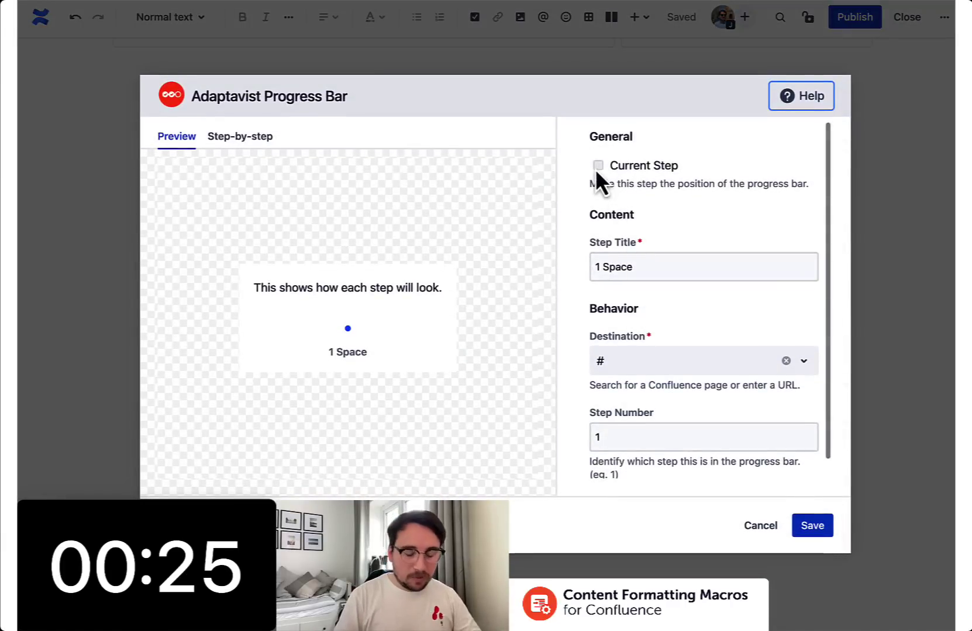
click(597, 166)
click(601, 269)
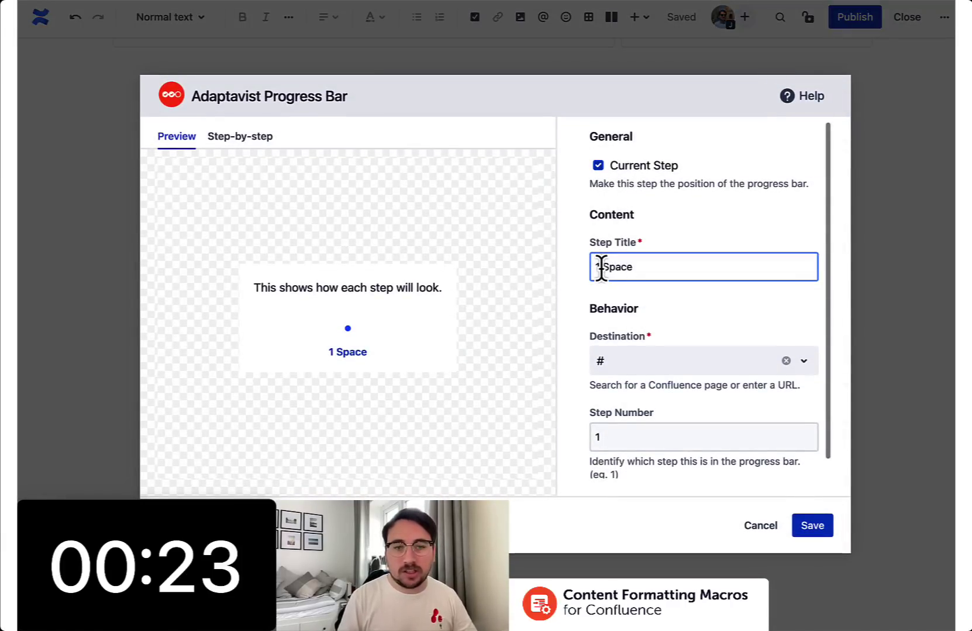
click(652, 434)
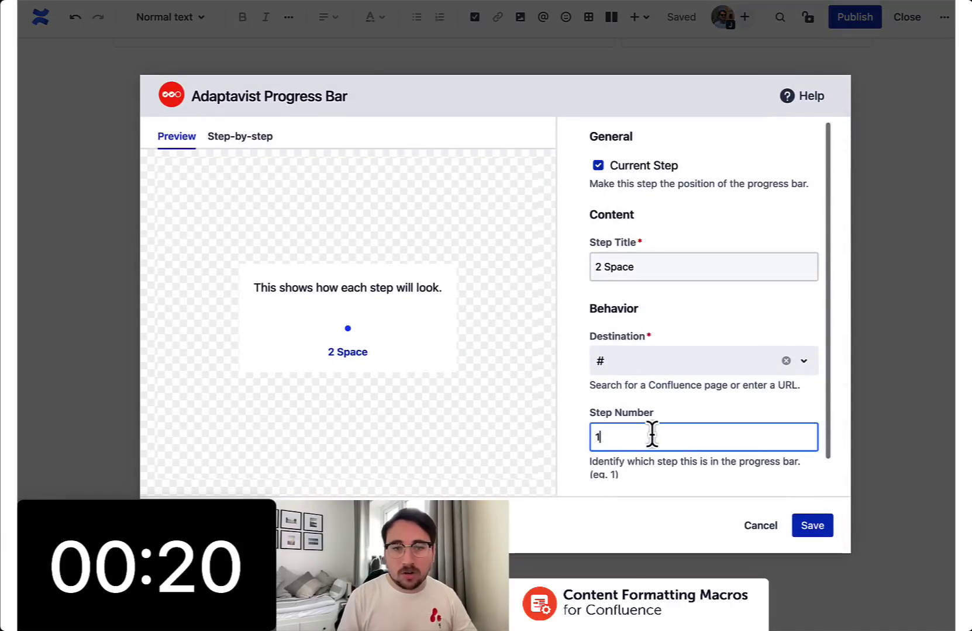
click(816, 526)
Change the third progress step to 3 Space with step number 3.
click(710, 483)
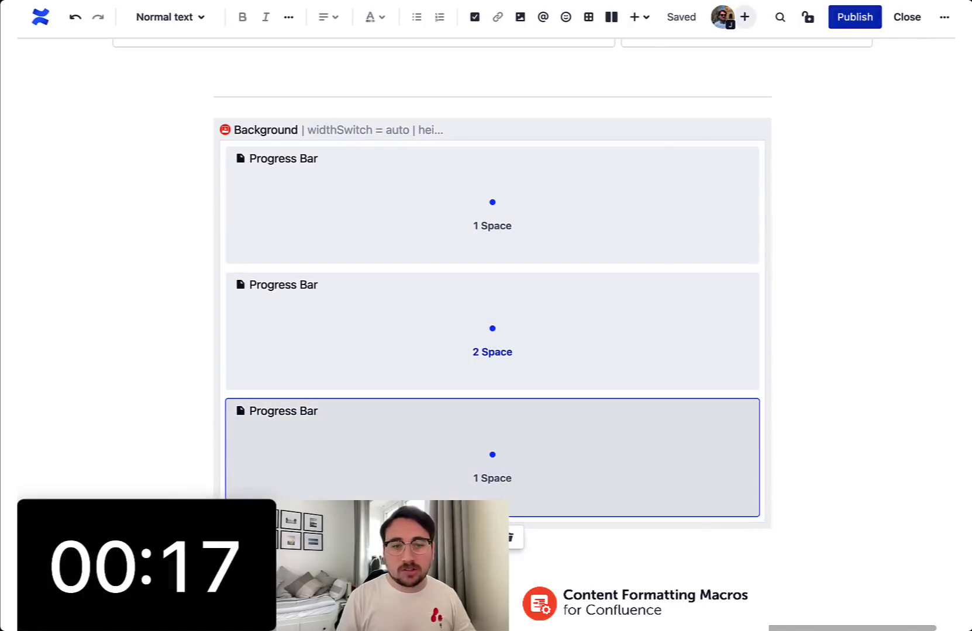
click(494, 537)
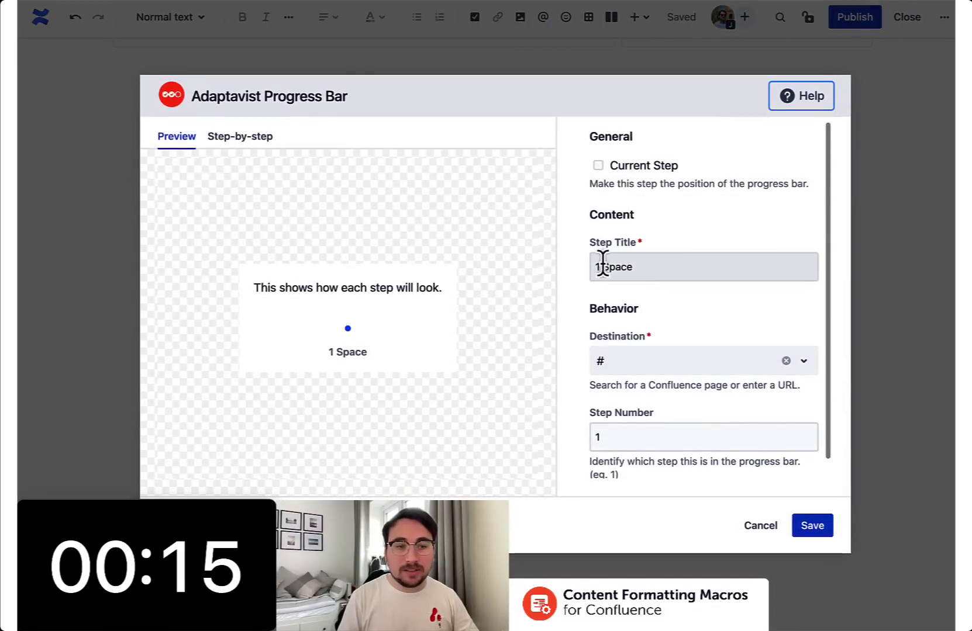
click(603, 266)
text(3)
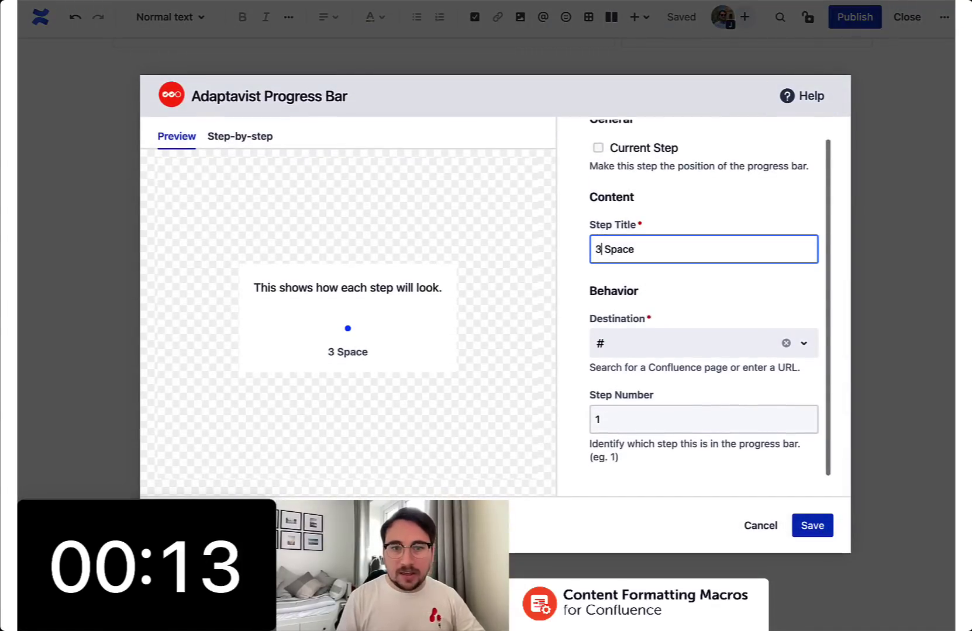
click(633, 418)
text(3)
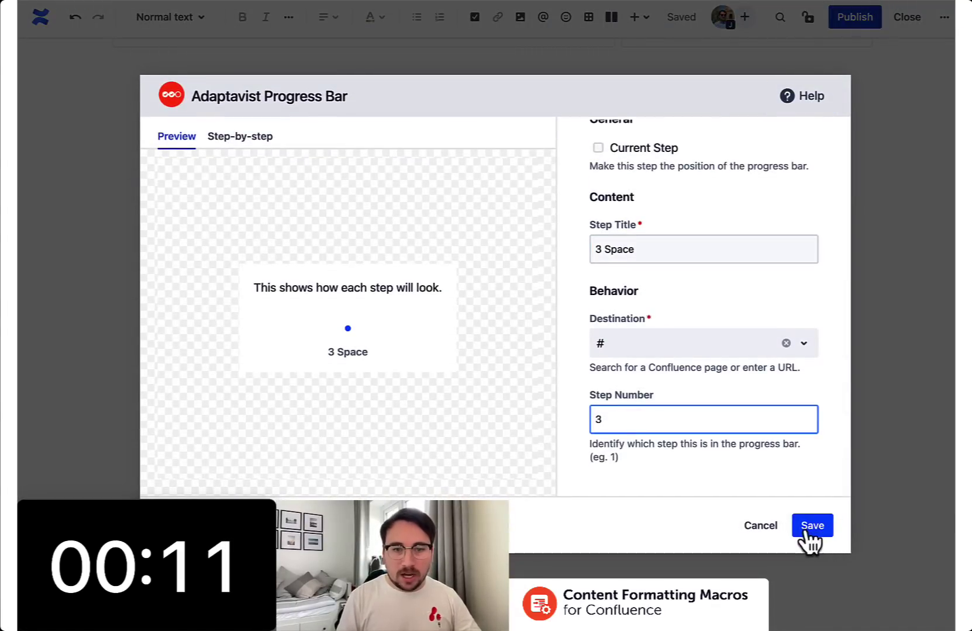
click(807, 528)
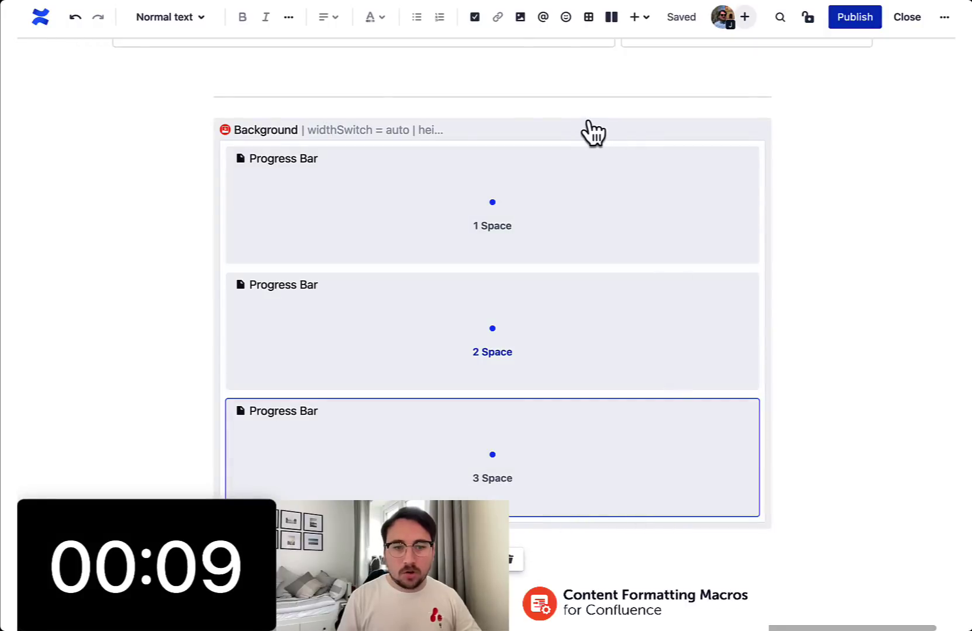
Stretch the Background macro to full page width.
click(592, 134)
click(515, 556)
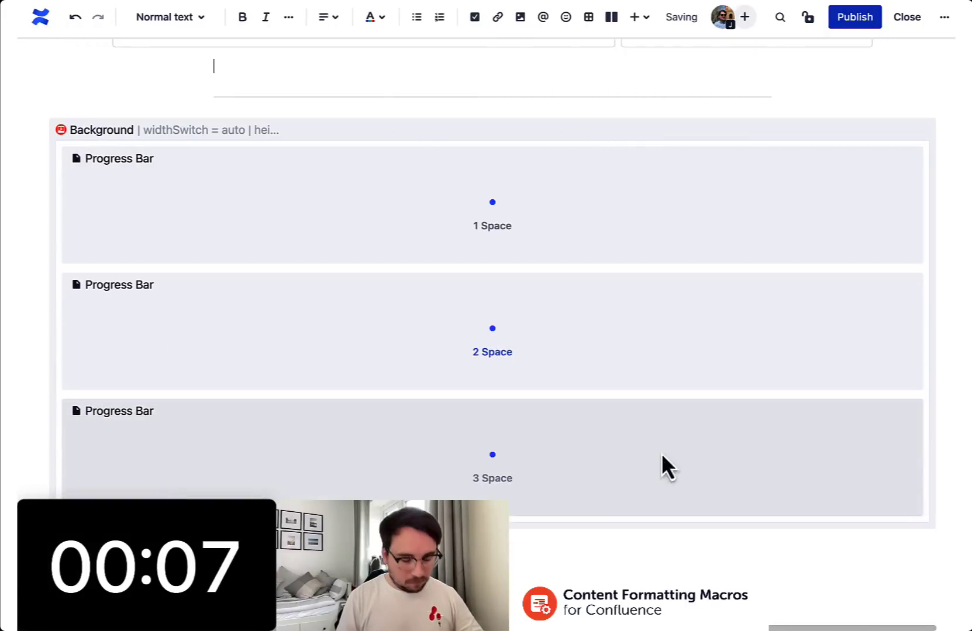
click(211, 447)
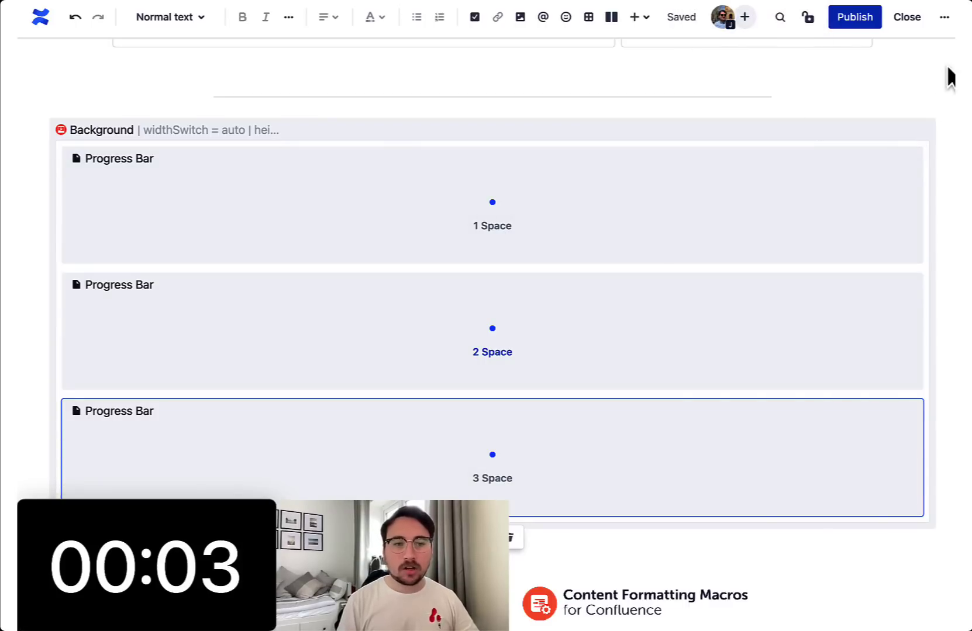
Publish the page and scroll down to review the progress-bar section.
click(847, 23)
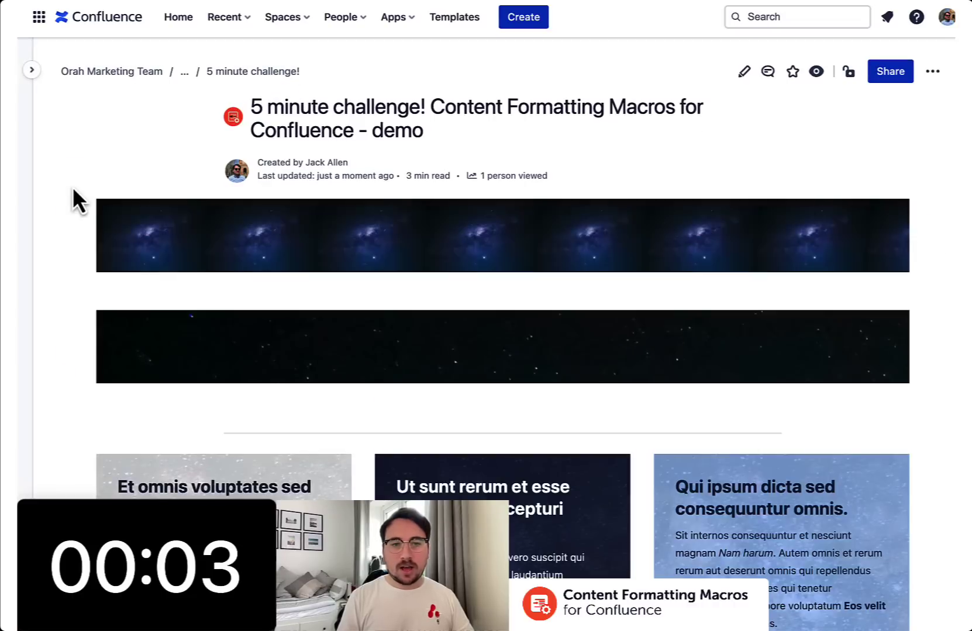
scroll(140, 266, down, 4)
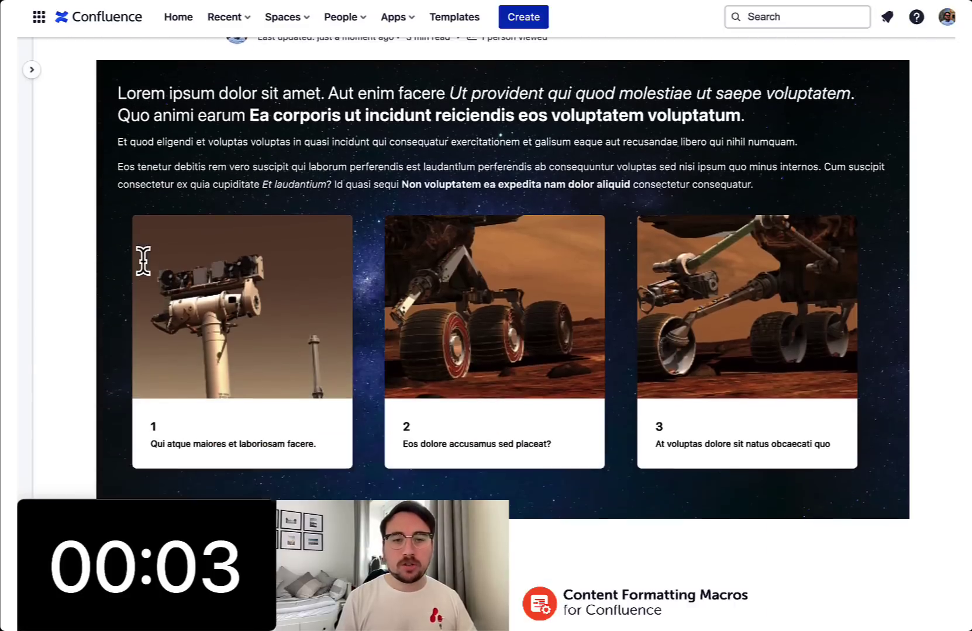
scroll(143, 260, down, 7)
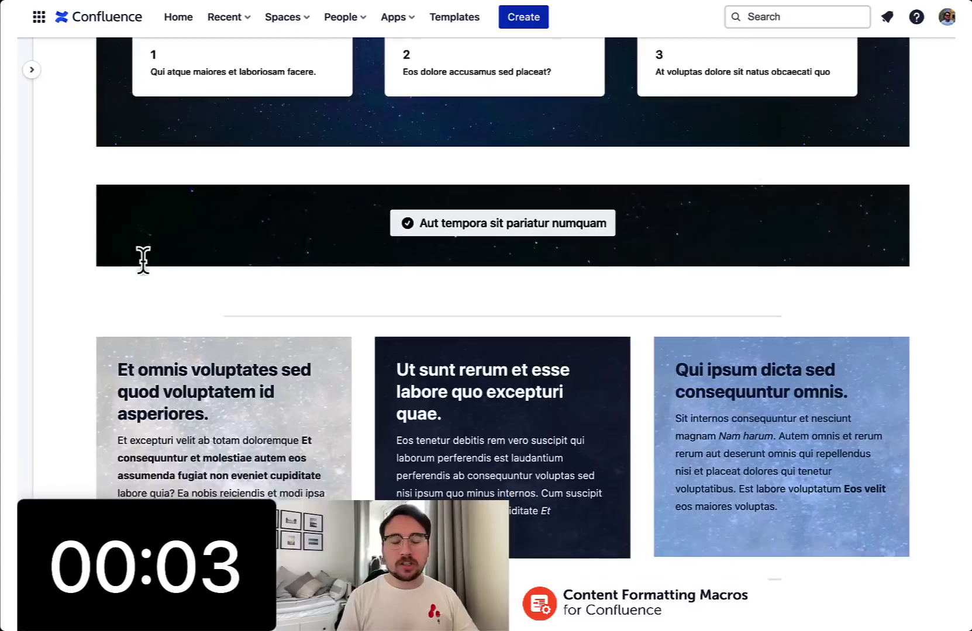
scroll(143, 260, down, 8)
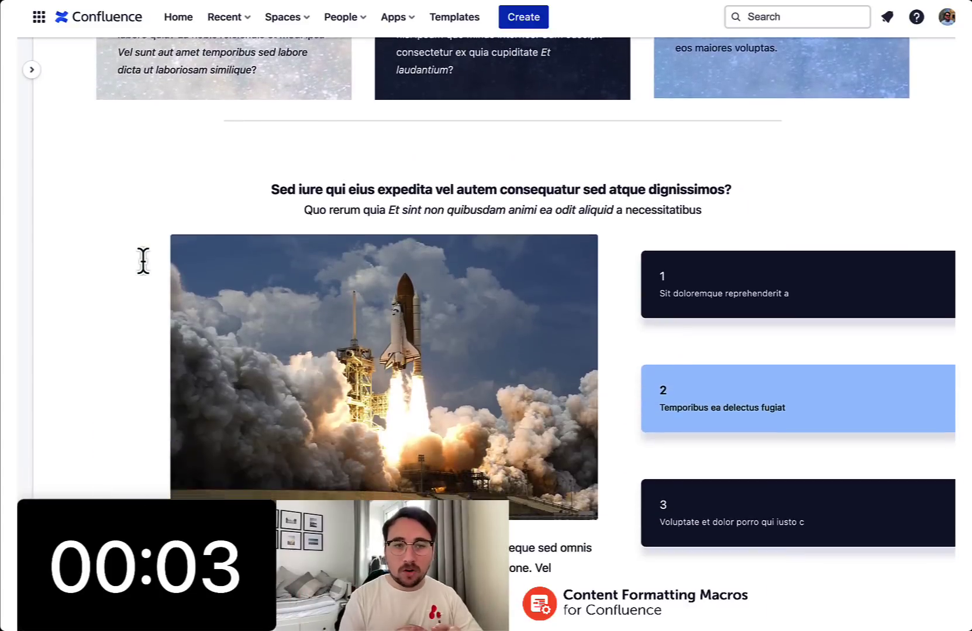
scroll(144, 260, down, 3)
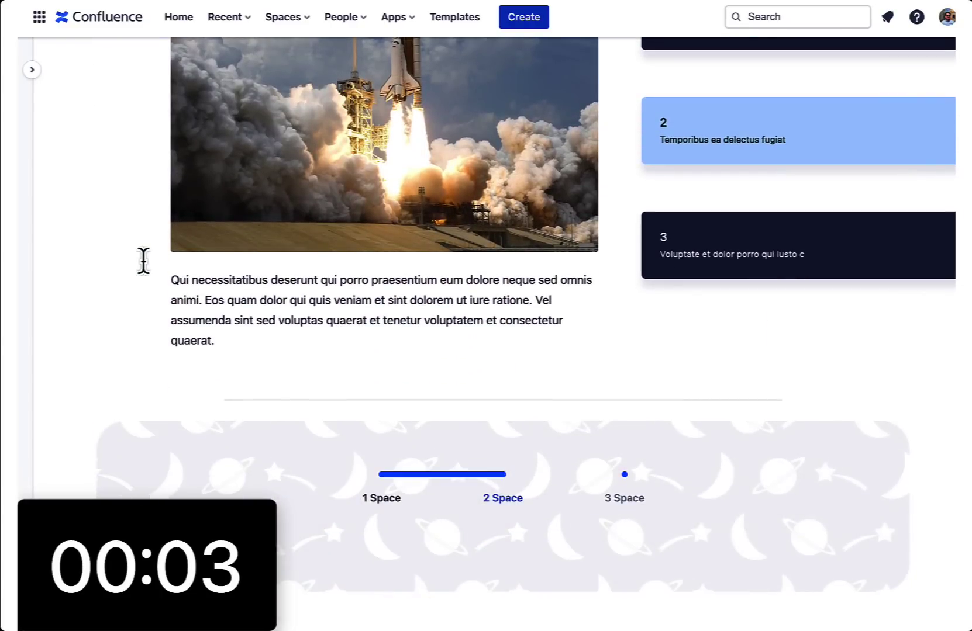